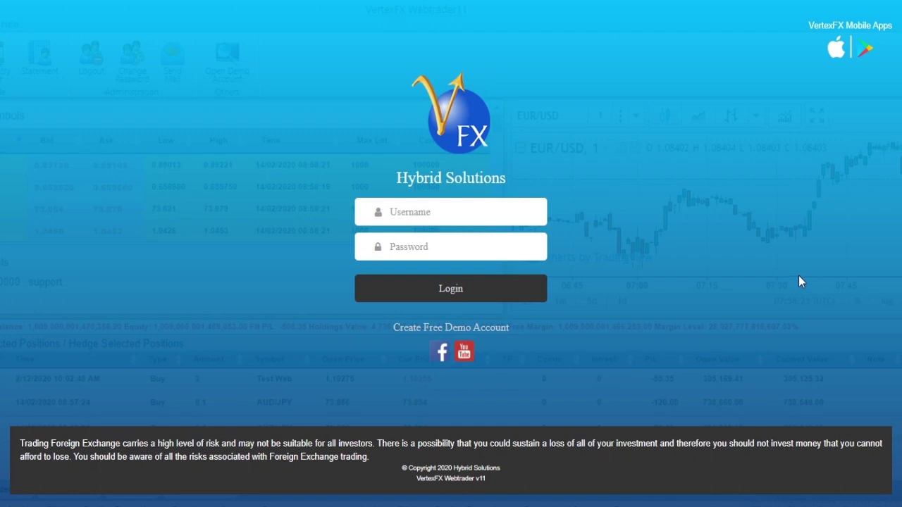
Step: Log in to the trading account using the browser's saved username and password
click(461, 215)
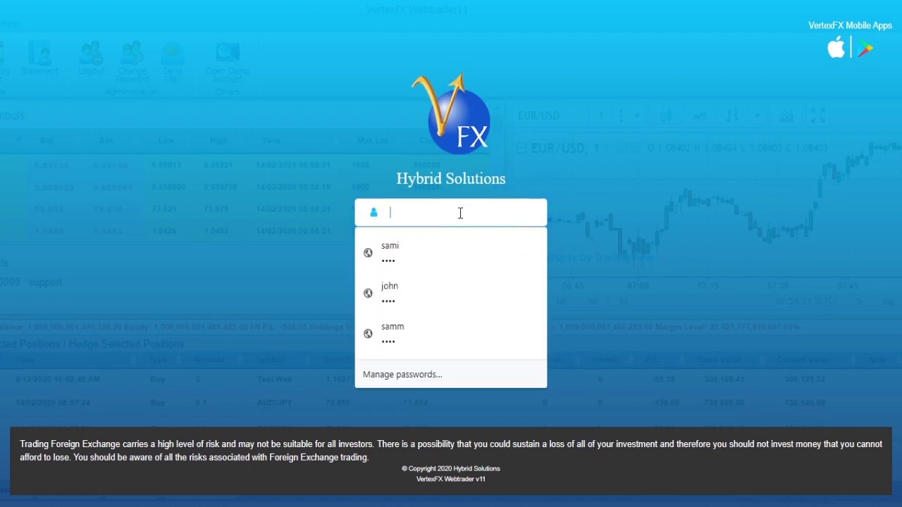
click(731, 278)
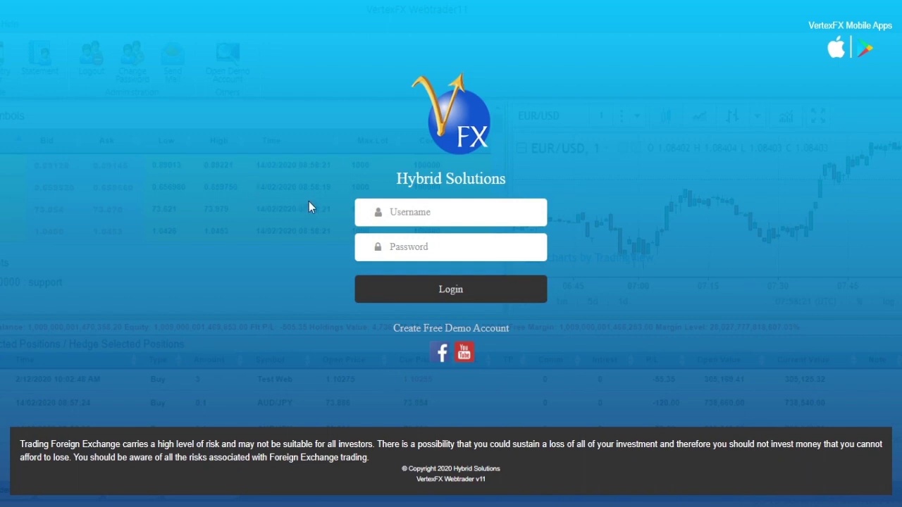
click(420, 217)
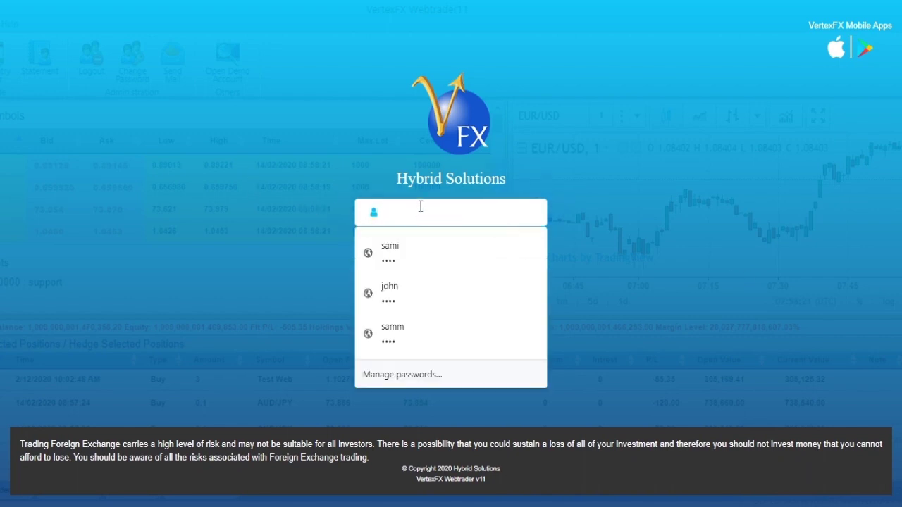
click(430, 252)
click(467, 291)
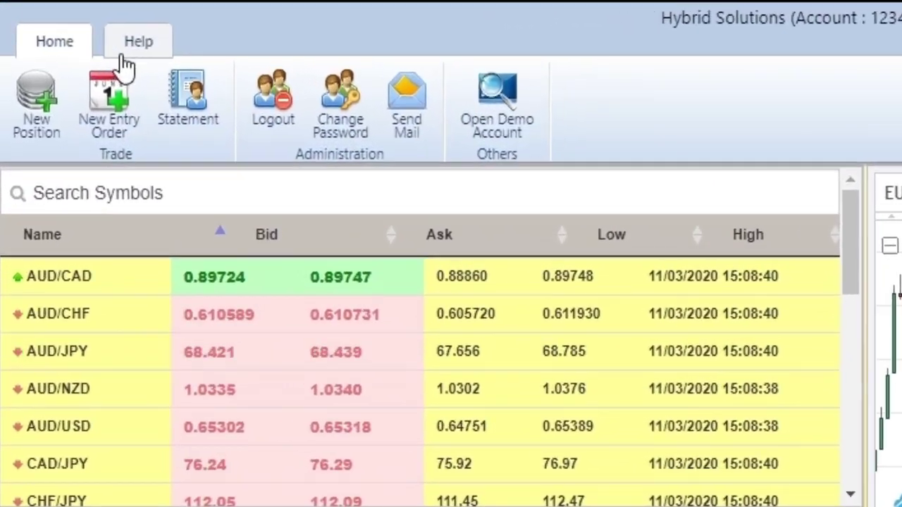
click(126, 42)
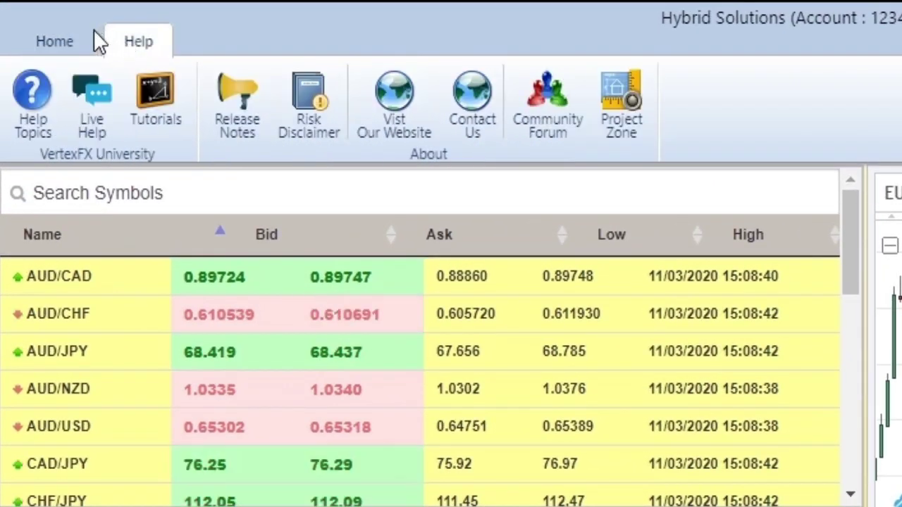
click(56, 40)
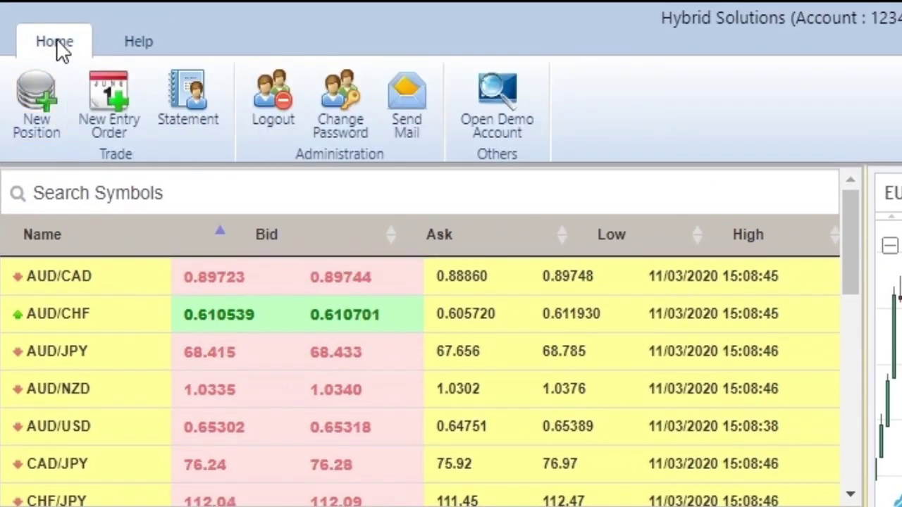
click(40, 121)
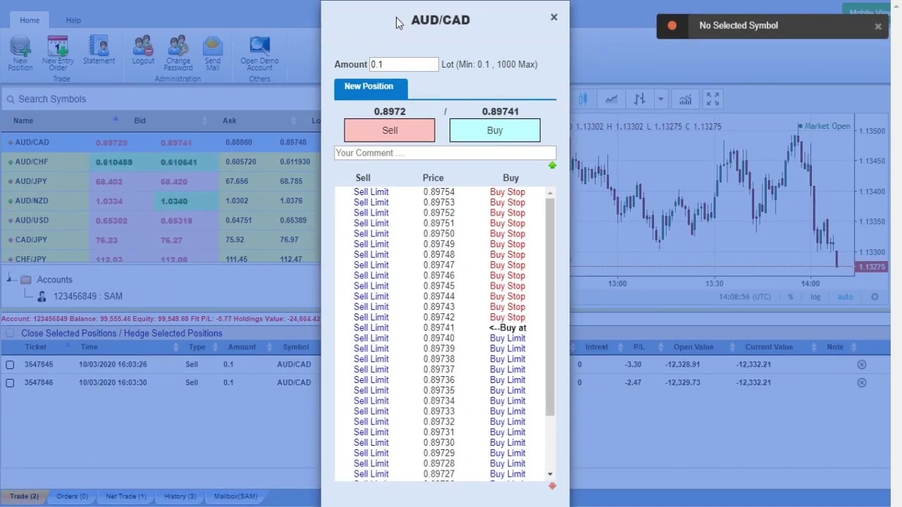
click(554, 18)
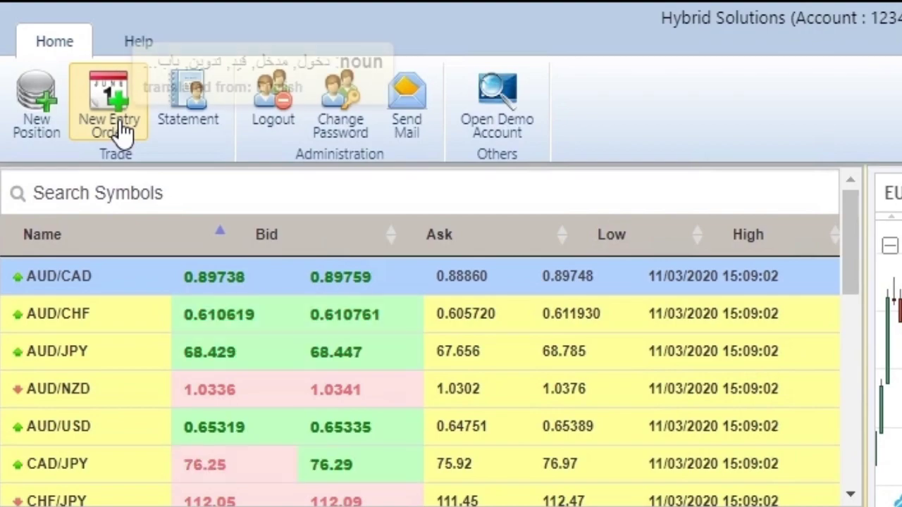
click(104, 110)
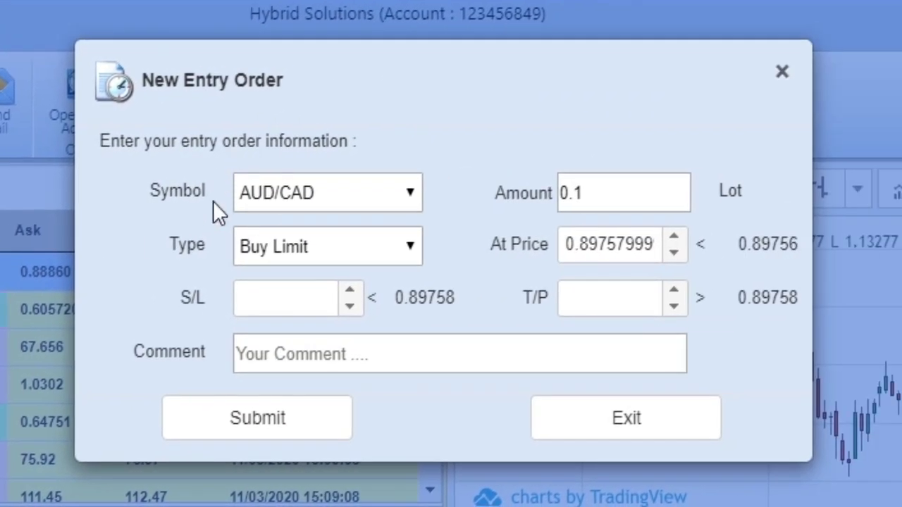
click(289, 243)
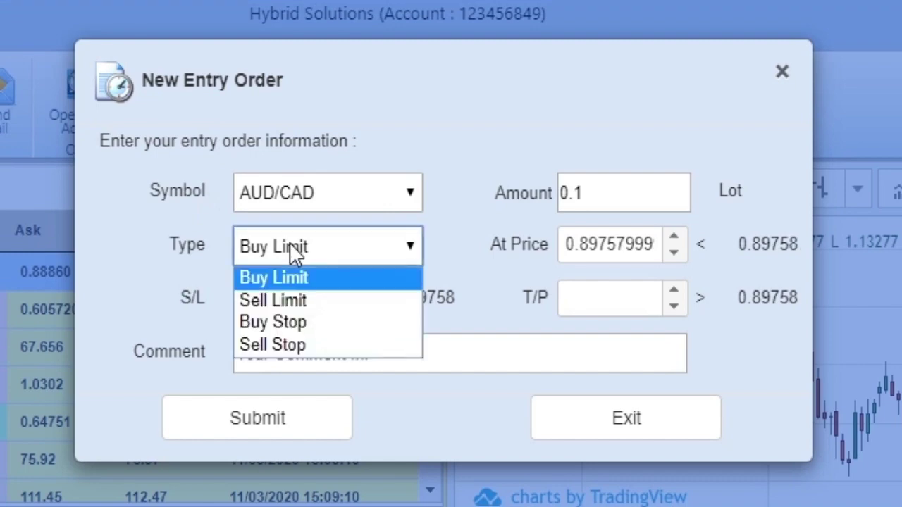
click(290, 243)
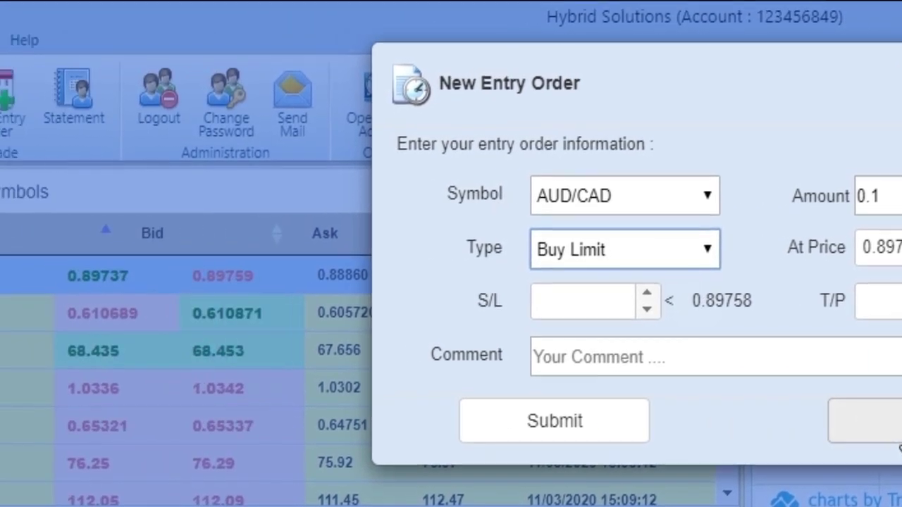
click(627, 418)
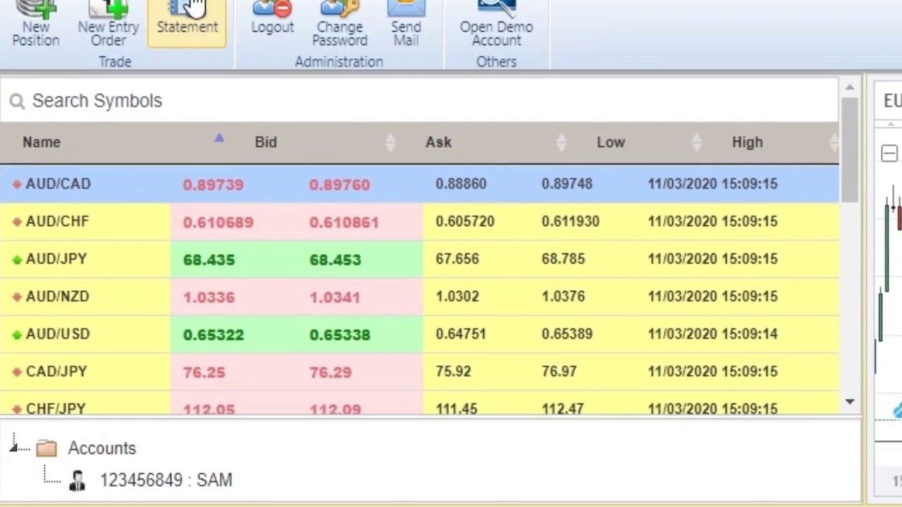
Step: Generate the account statement from 01/03/2020 to 11/03/2020 and scroll through its contents
double_click(191, 480)
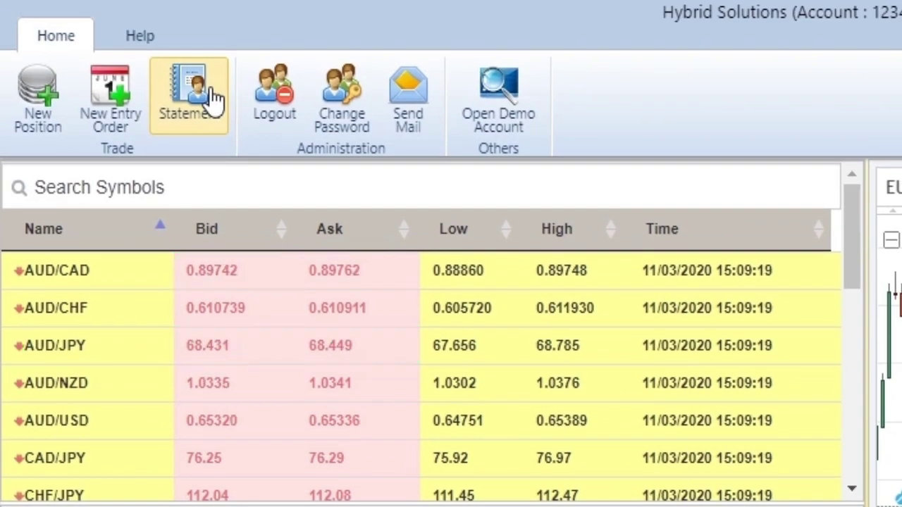
click(212, 99)
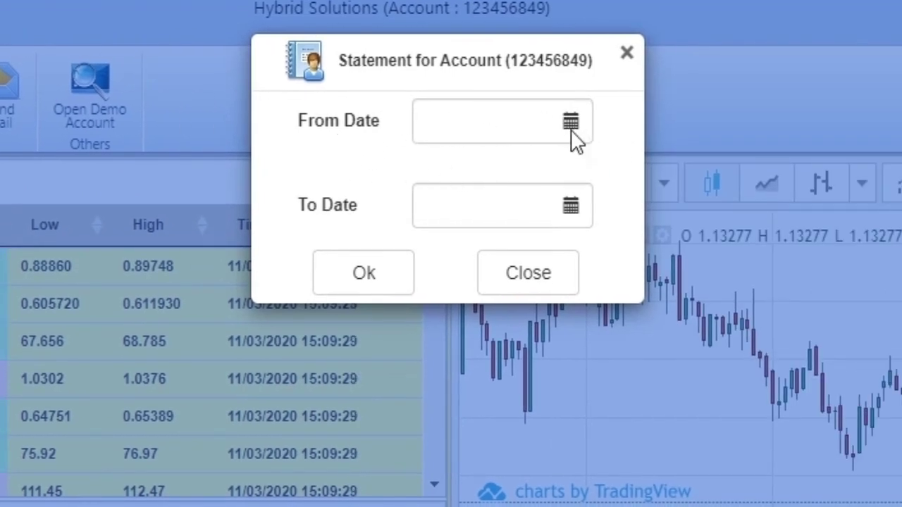
click(483, 130)
click(441, 242)
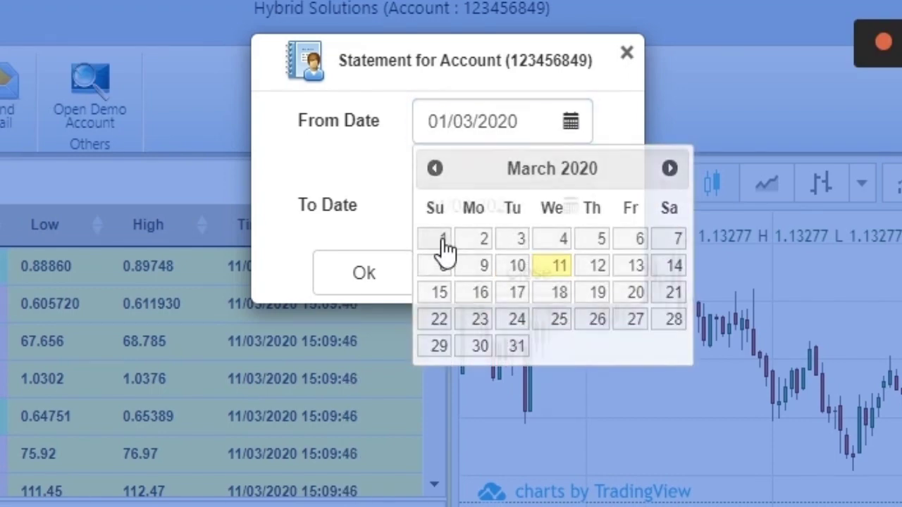
click(381, 279)
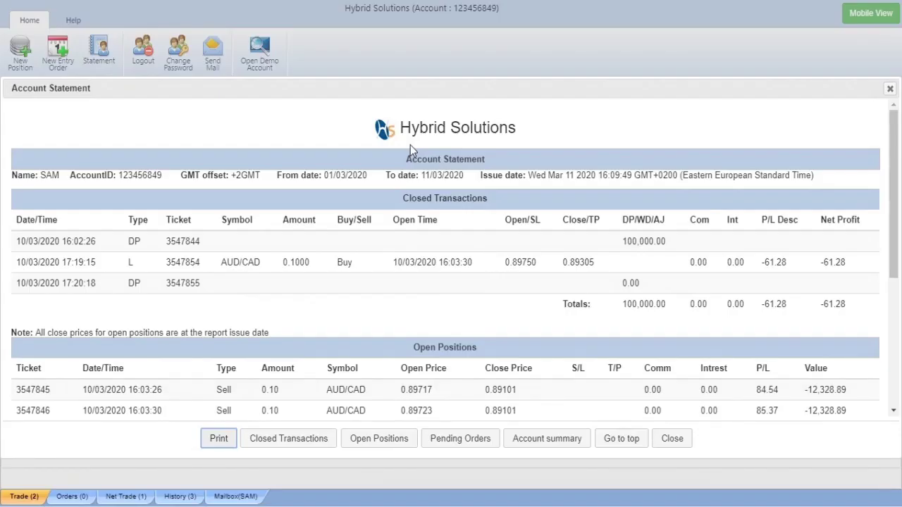
scroll(320, 249, down, 3)
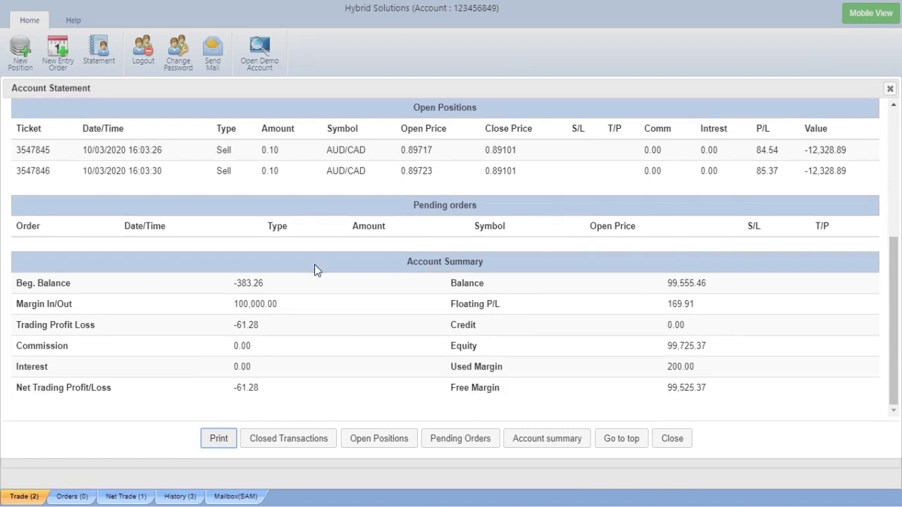
scroll(314, 262, up, 4)
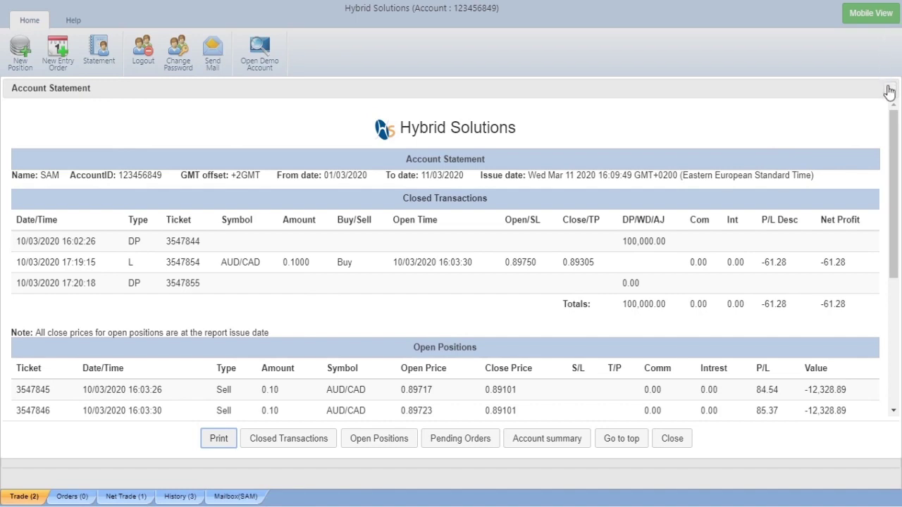
scroll(348, 390, down, 3)
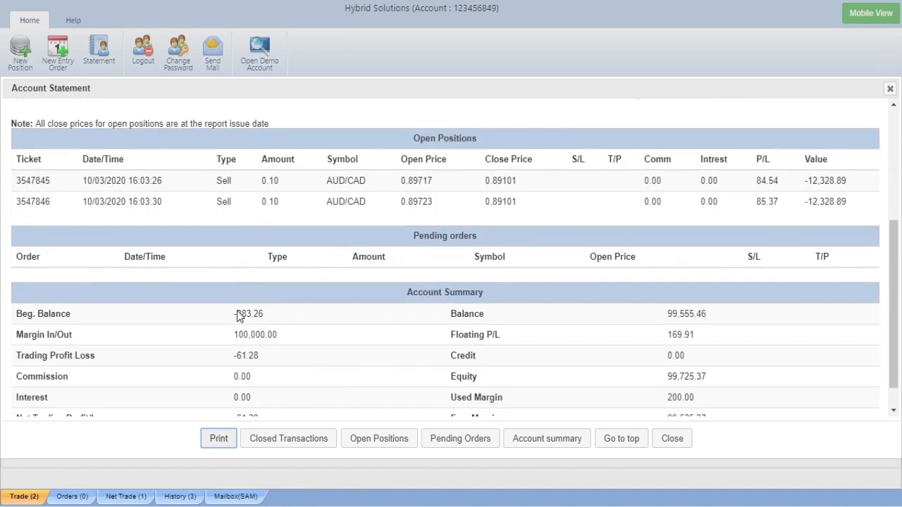
Step: Close the Account Statement, then open and dismiss the Change Password dialog unchanged
click(890, 88)
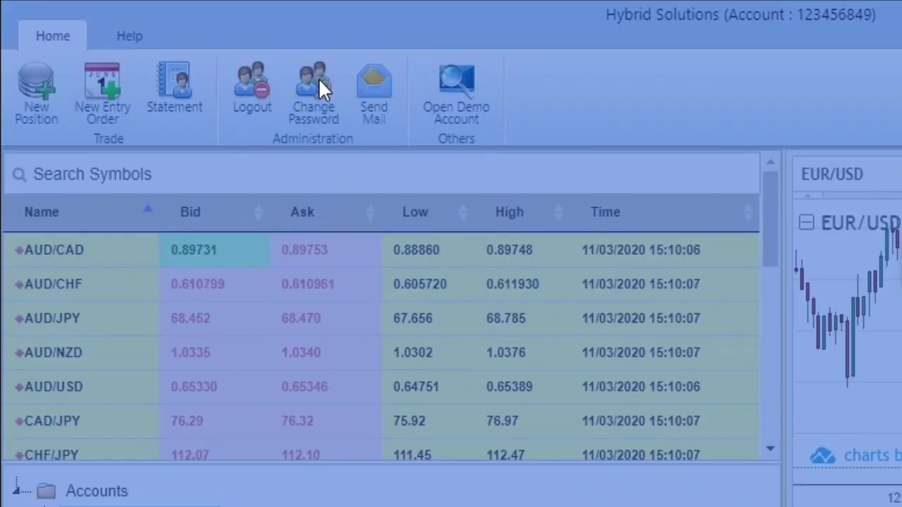
click(319, 77)
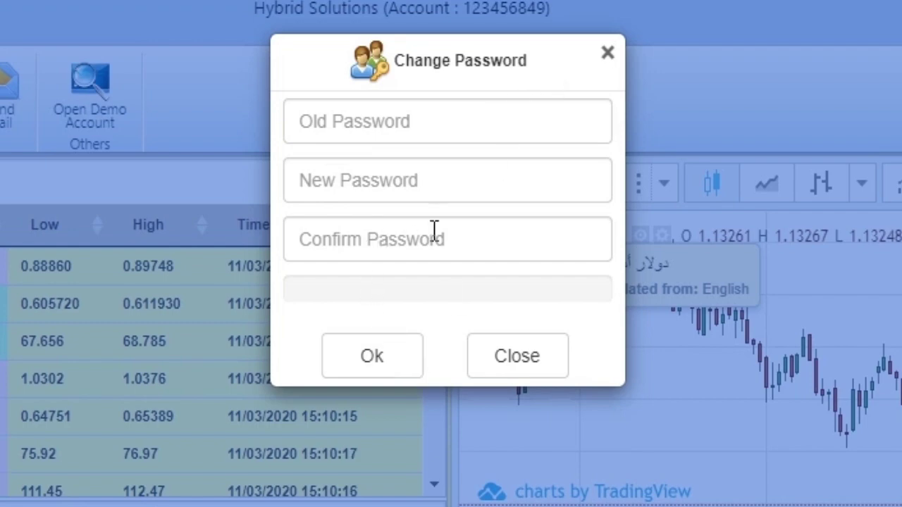
click(606, 51)
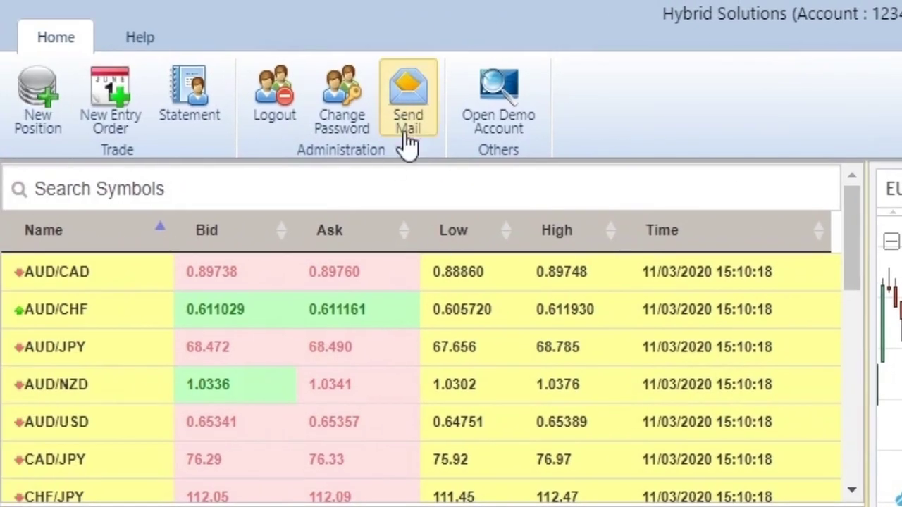
click(415, 105)
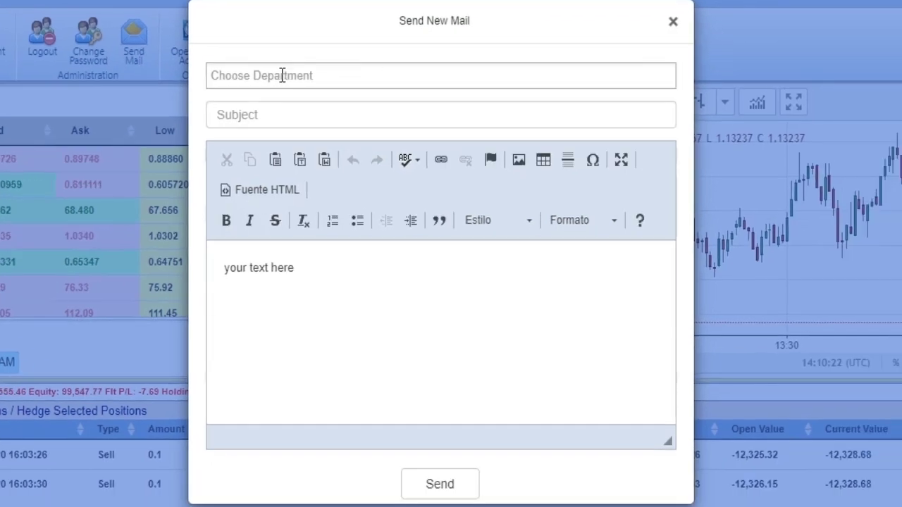
click(282, 75)
scroll(262, 187, down, 4)
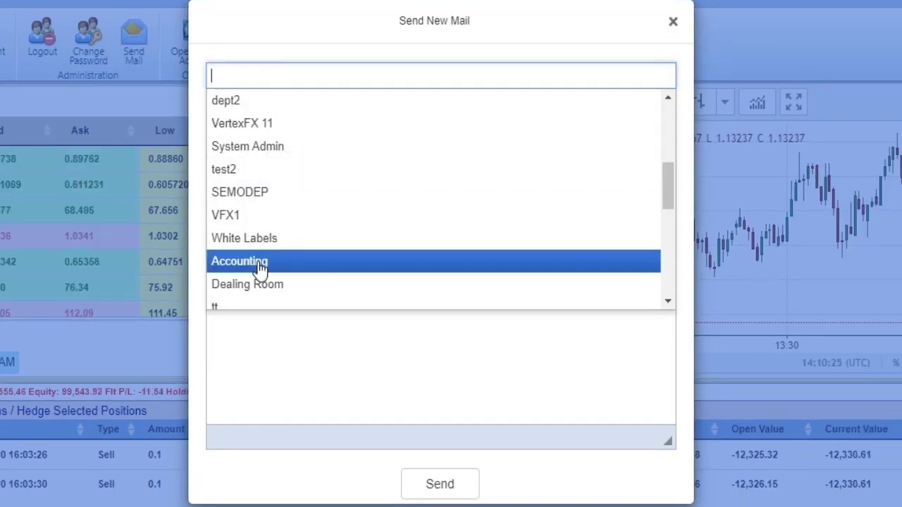
click(259, 240)
click(287, 114)
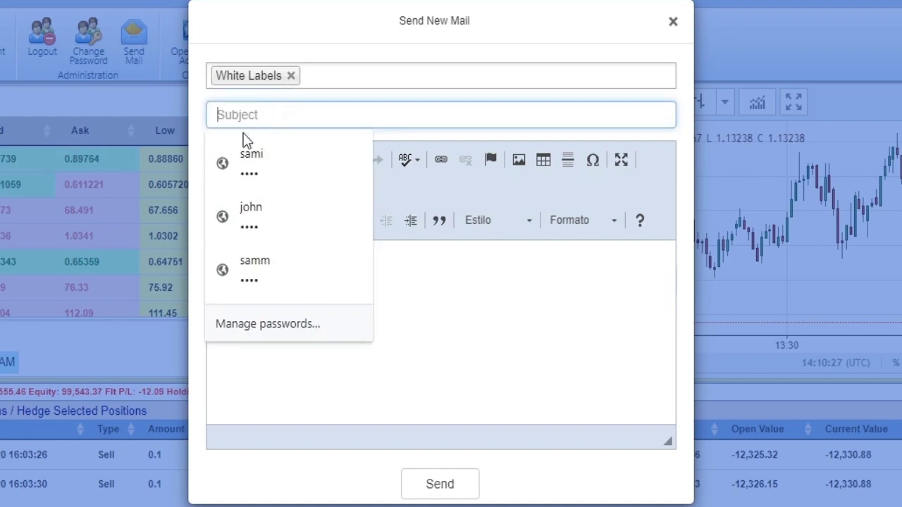
click(271, 311)
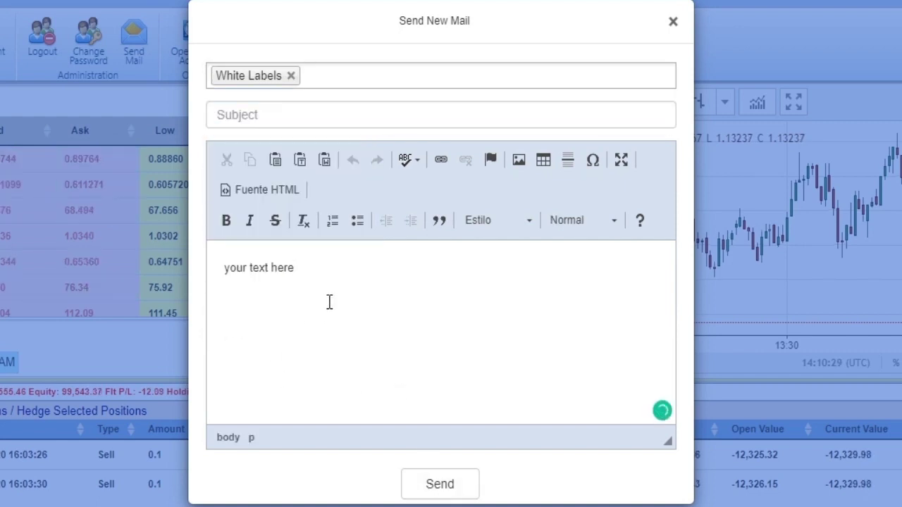
click(672, 22)
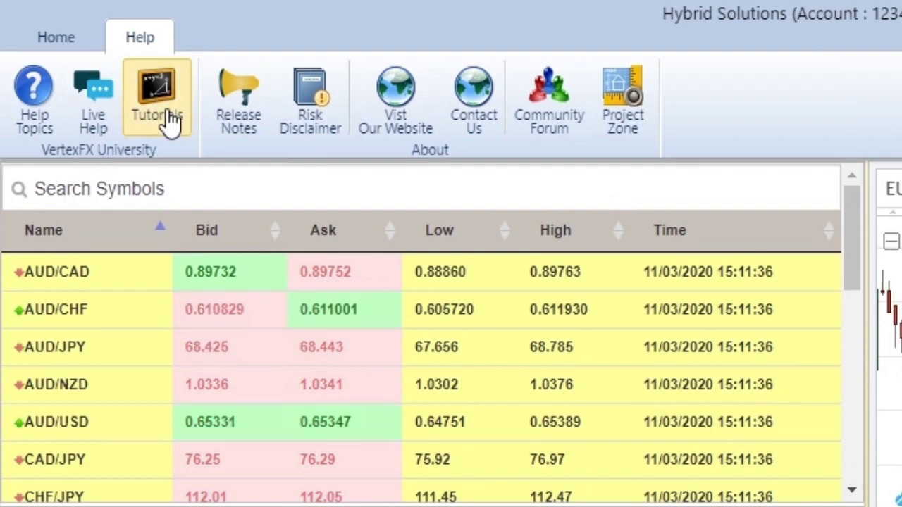
Step: Bring up the Help tab's Tutorials and Community Forum options
mouse_move(170, 120)
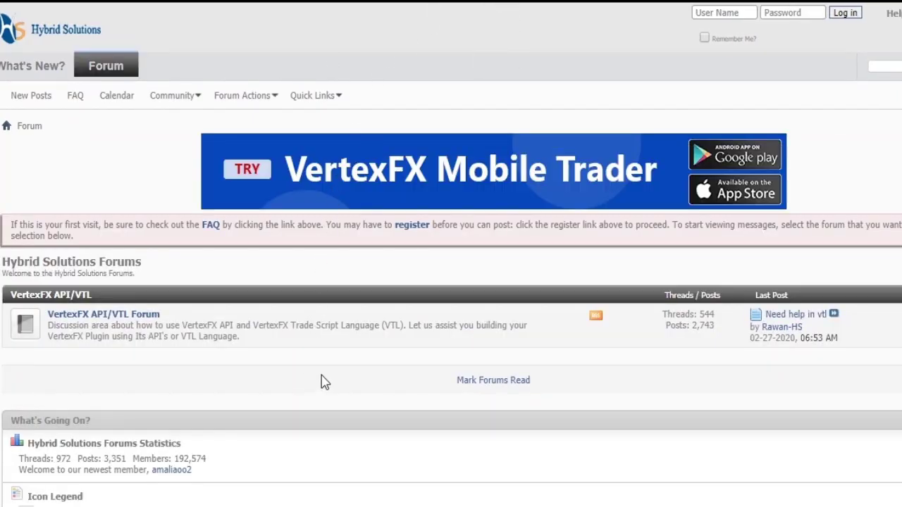
Step: Scroll the forum home page down to the Icon Legend and back up
scroll(281, 402, down, 3)
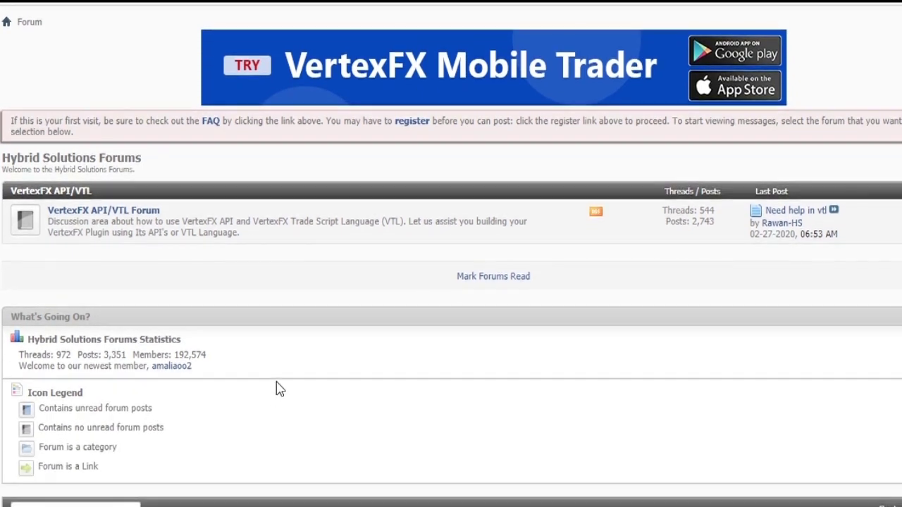
scroll(280, 388, up, 3)
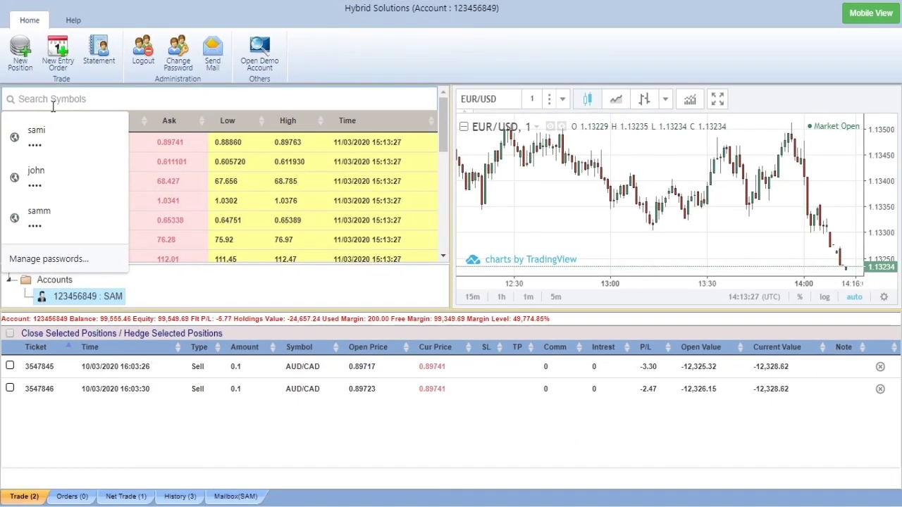
Step: Clear the symbol filter, select AUD/CAD and open a new order window for it
text(e)
key(BackSpace)
click(197, 149)
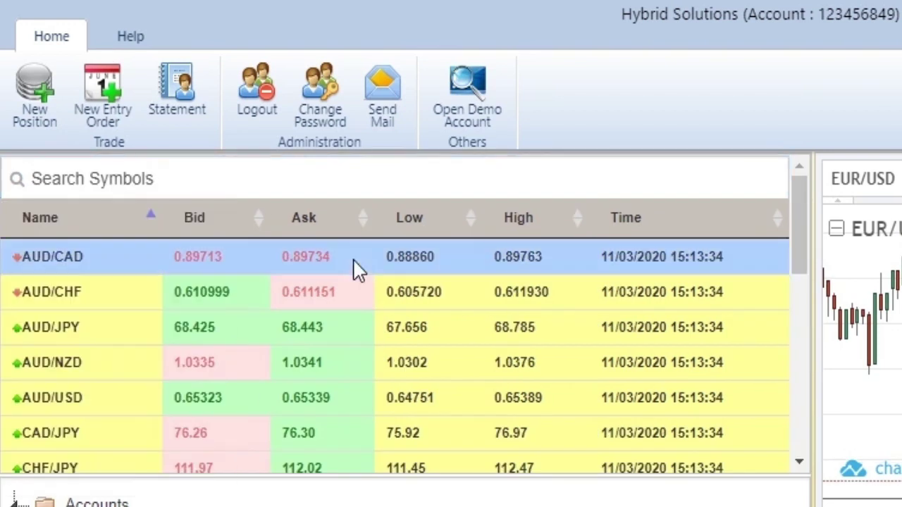
double_click(92, 270)
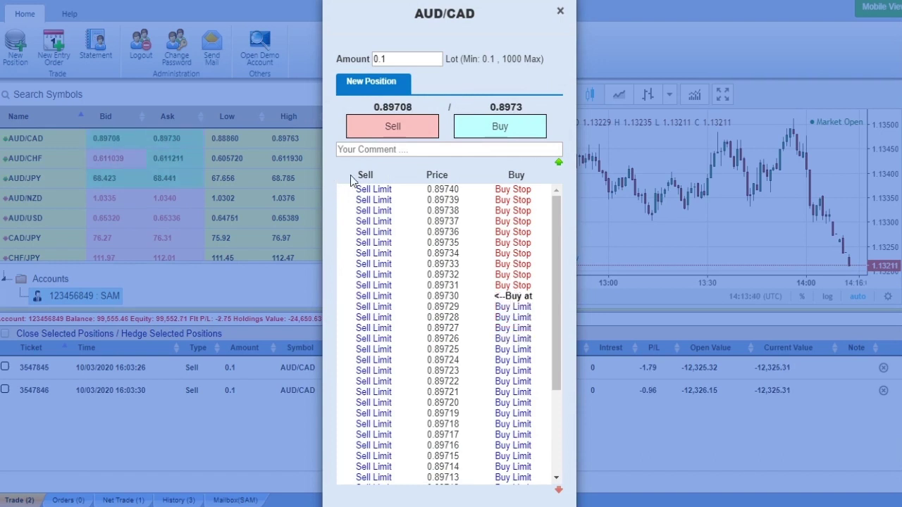
Step: Buy 1 lot of AUD/CAD at market
click(380, 61)
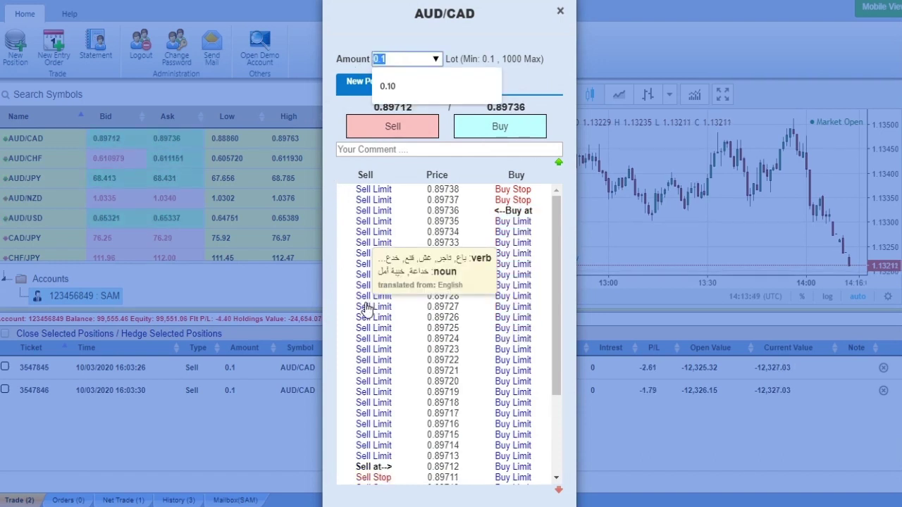
text(1)
click(377, 7)
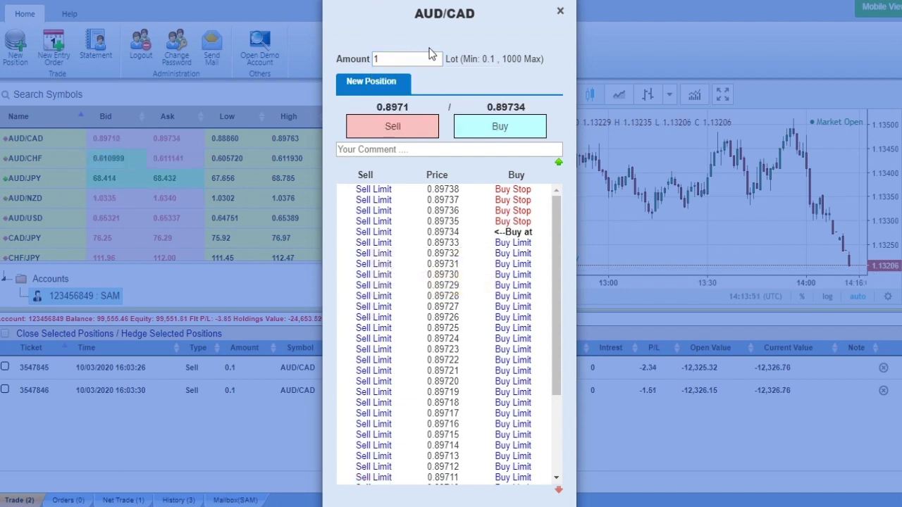
click(431, 58)
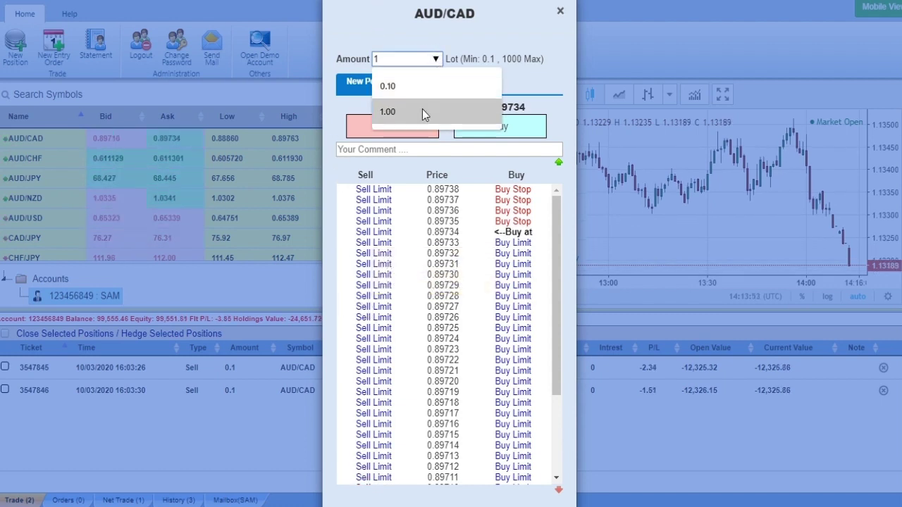
click(403, 26)
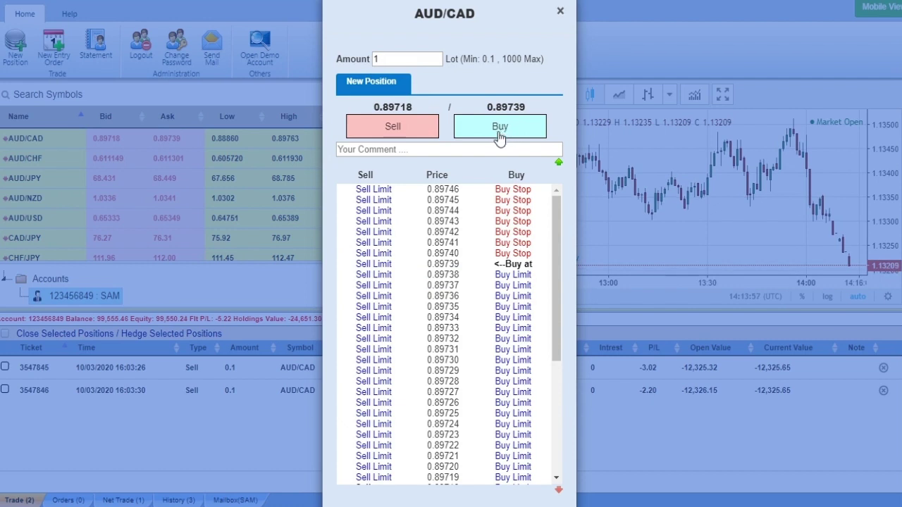
click(499, 129)
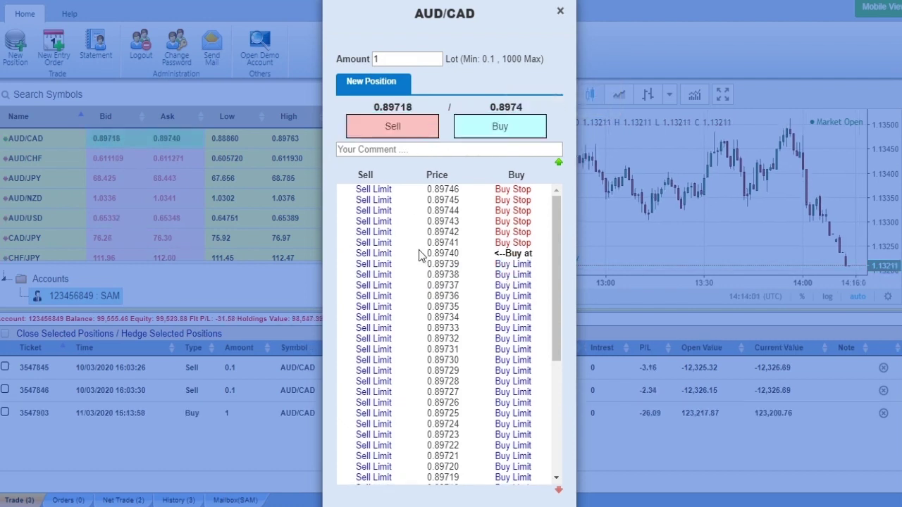
Step: Add two pending AUD/CAD Buy Stop orders from the price ladder, then close the order window
scroll(401, 323, down, 10)
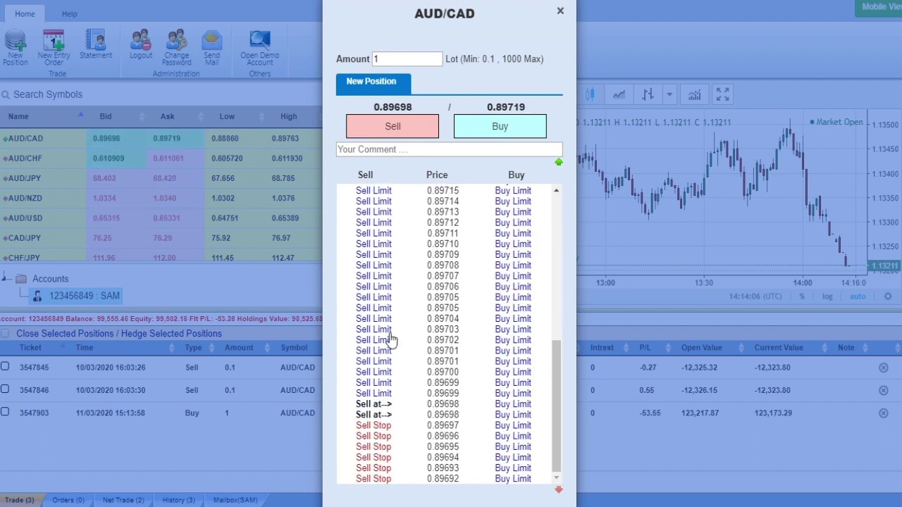
scroll(398, 324, up, 10)
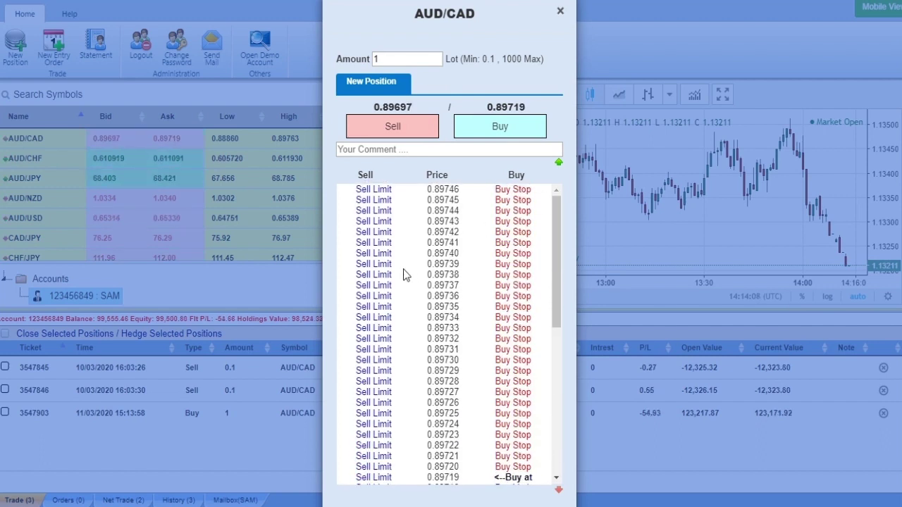
click(560, 166)
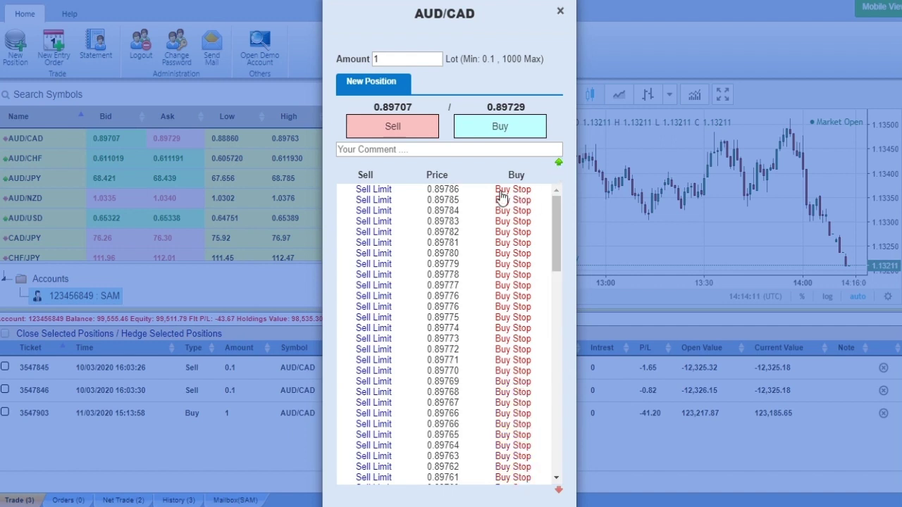
scroll(446, 200, up, 3)
scroll(494, 191, up, 2)
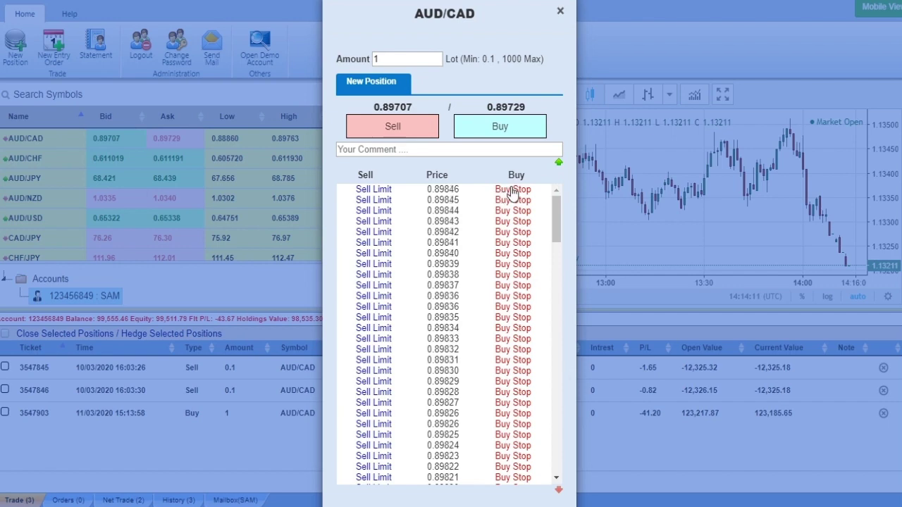
click(513, 190)
click(512, 190)
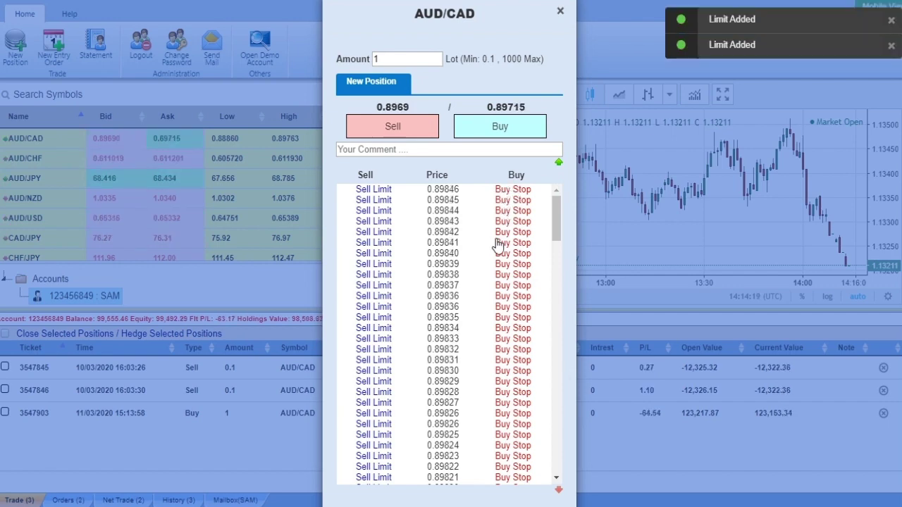
key(Escape)
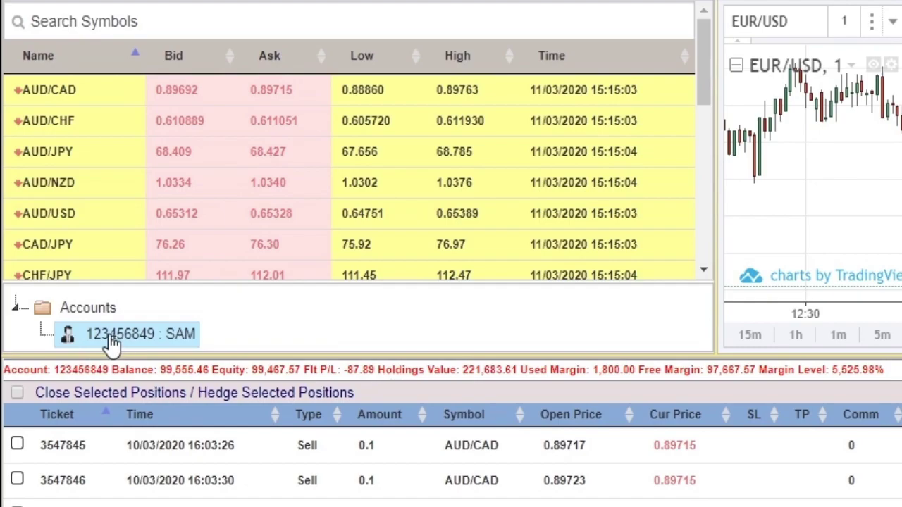
Step: Pan the EUR/USD chart and try the Line and Bars types before returning to Candles
double_click(110, 338)
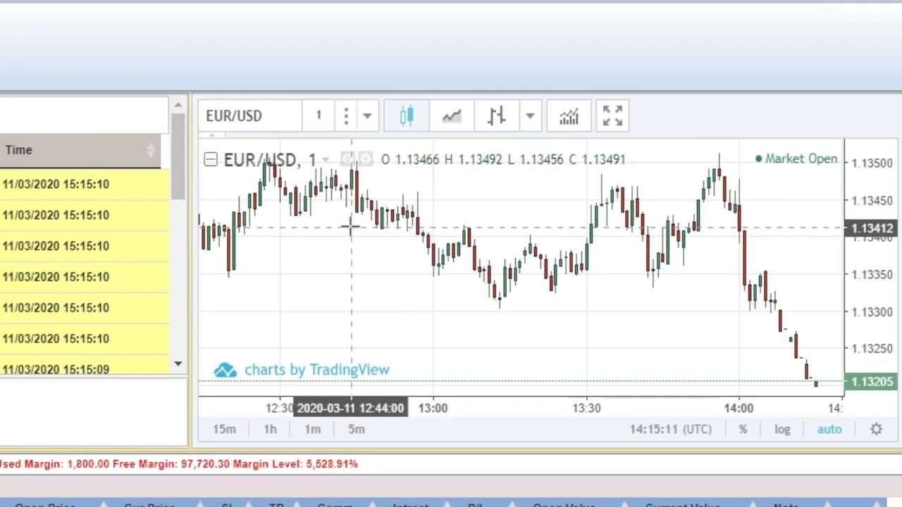
drag(878, 132, 901, 107)
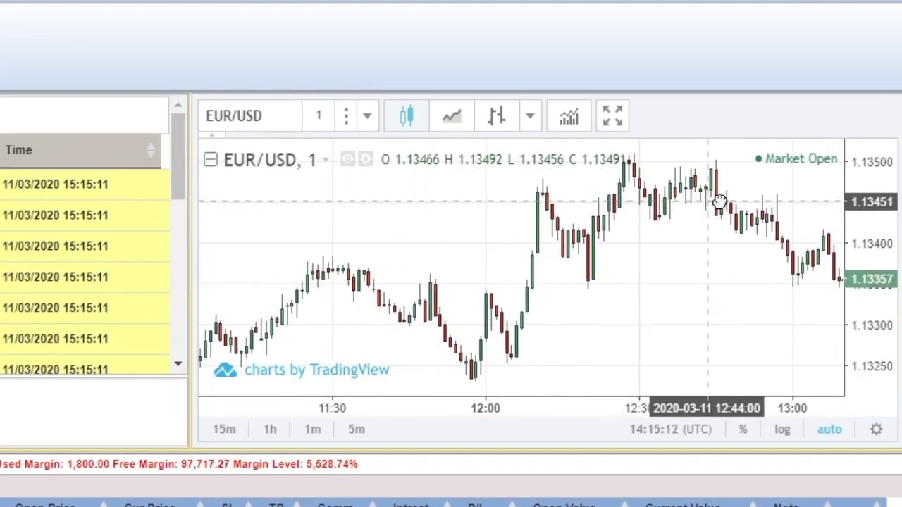
drag(719, 201, 726, 235)
drag(312, 246, 447, 242)
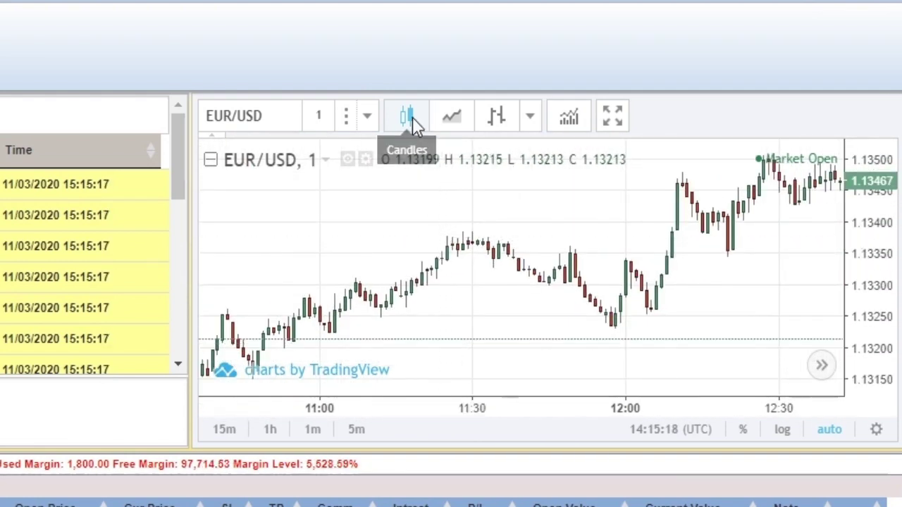
click(451, 119)
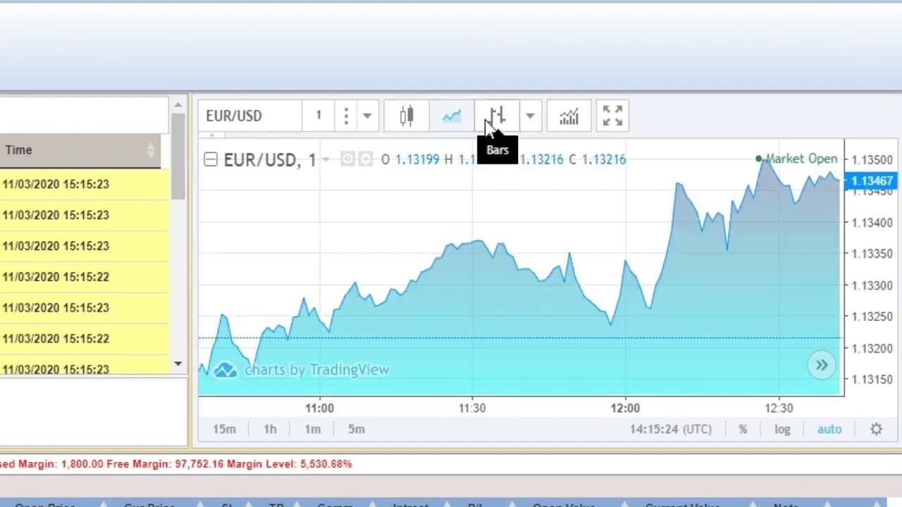
click(494, 120)
click(404, 117)
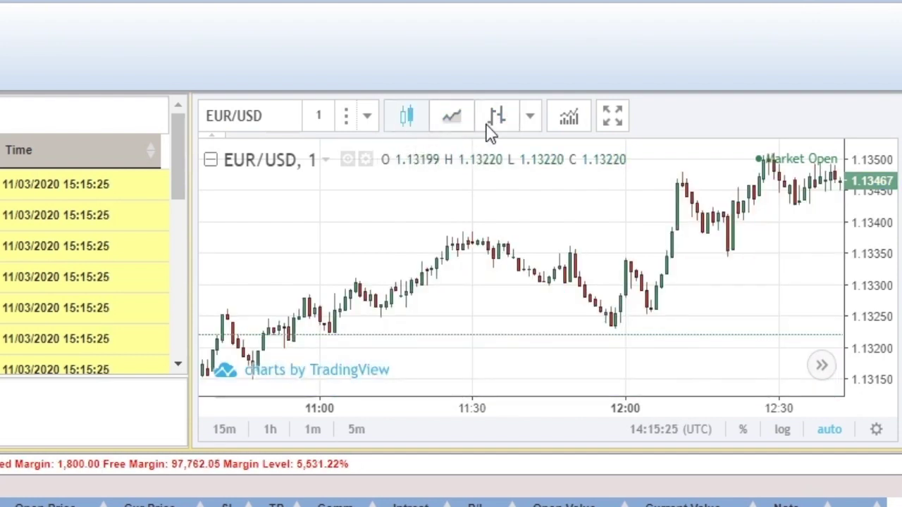
Step: Add the Price Channel indicator to the EUR/USD chart
click(368, 118)
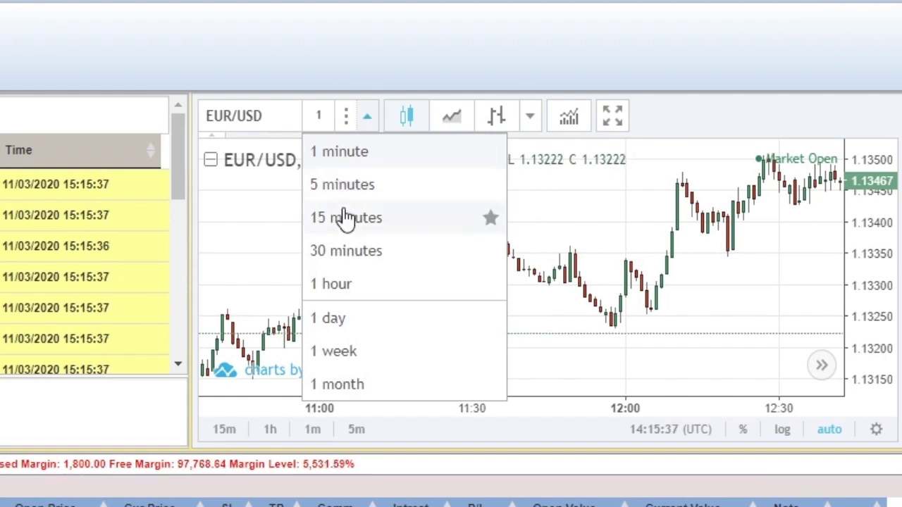
drag(261, 237, 569, 126)
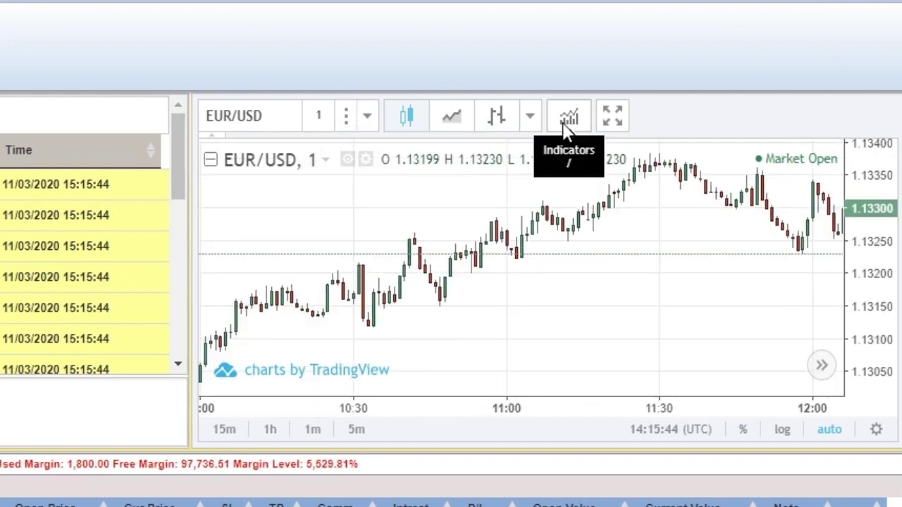
click(570, 117)
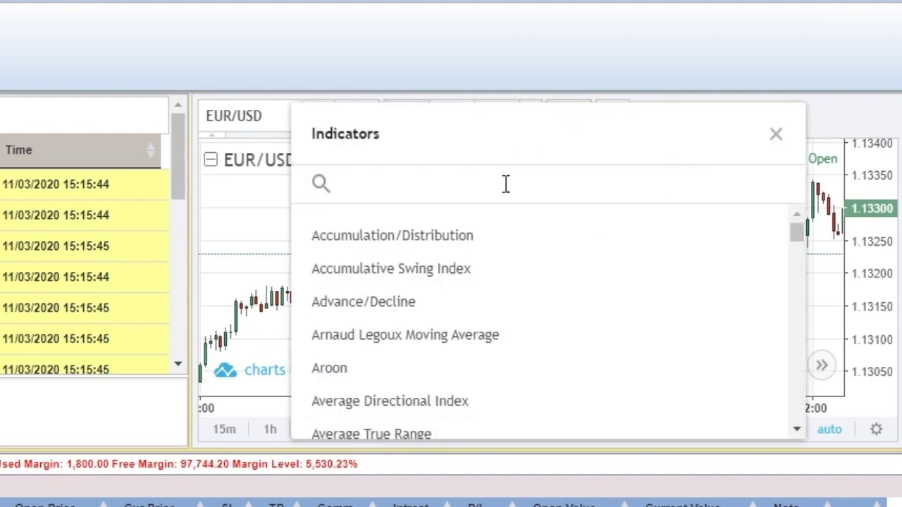
scroll(401, 282, down, 3)
scroll(397, 275, up, 3)
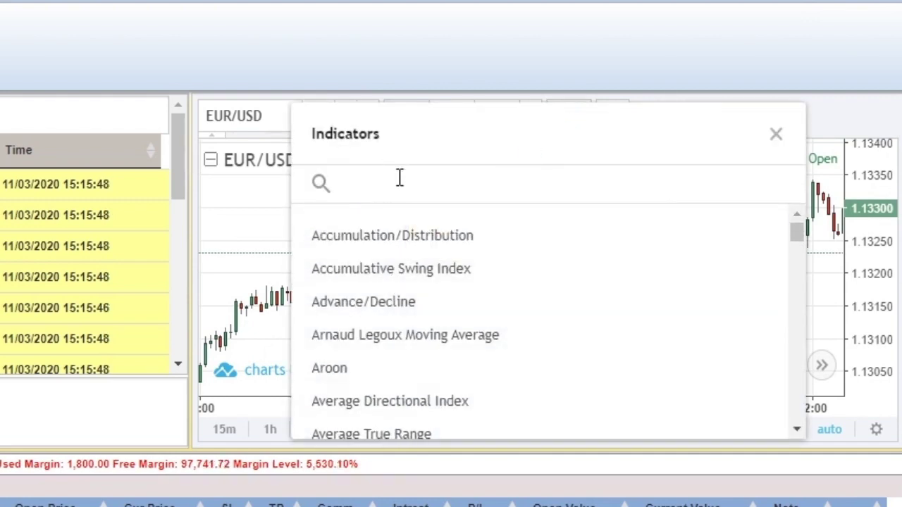
scroll(382, 288, down, 20)
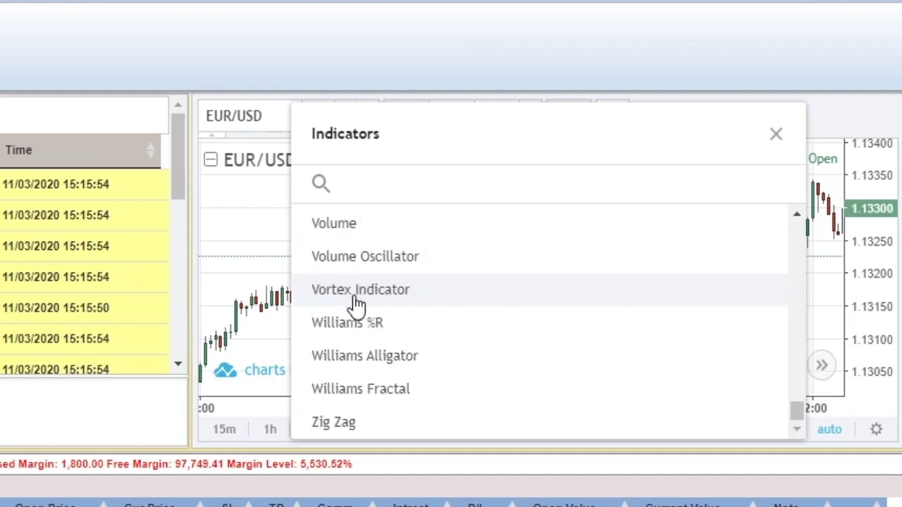
scroll(357, 304, up, 10)
click(357, 242)
click(776, 134)
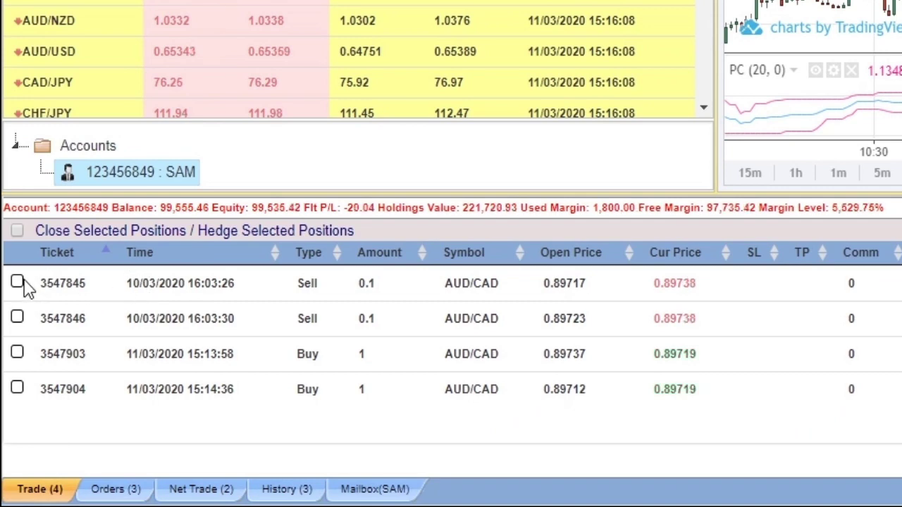
Step: Close the two AUD/CAD sell positions 3547845 and 3547846 together
click(17, 283)
click(17, 318)
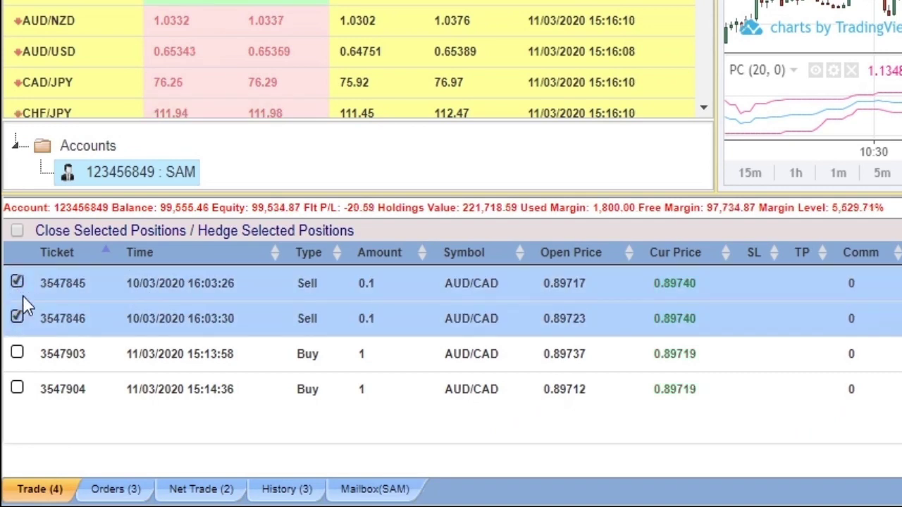
click(17, 230)
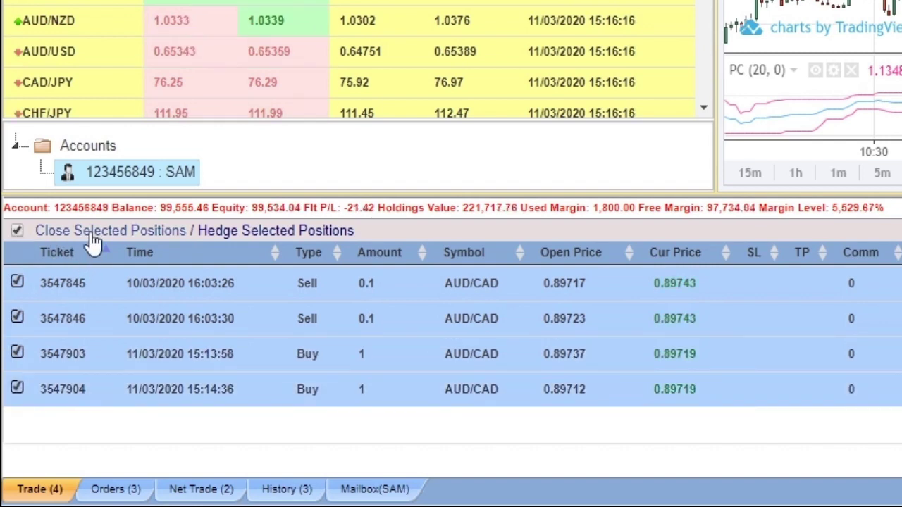
click(19, 231)
click(17, 283)
click(17, 318)
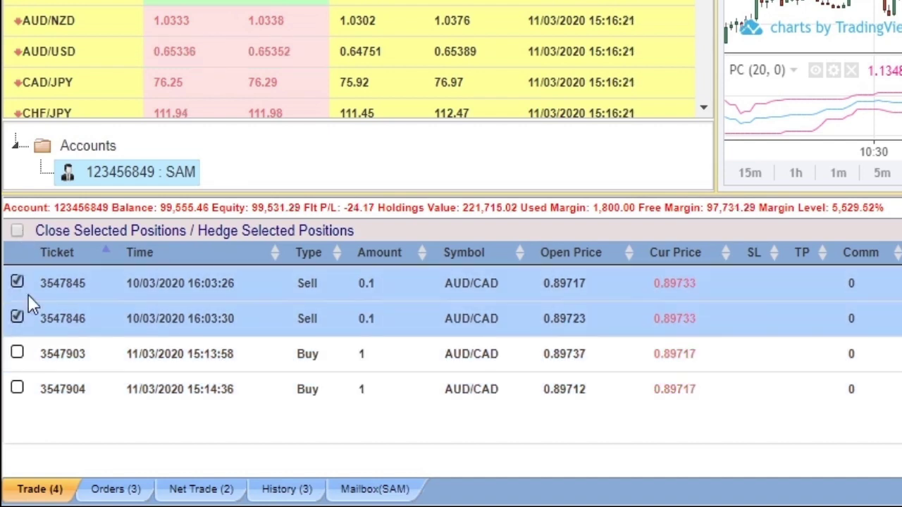
click(98, 236)
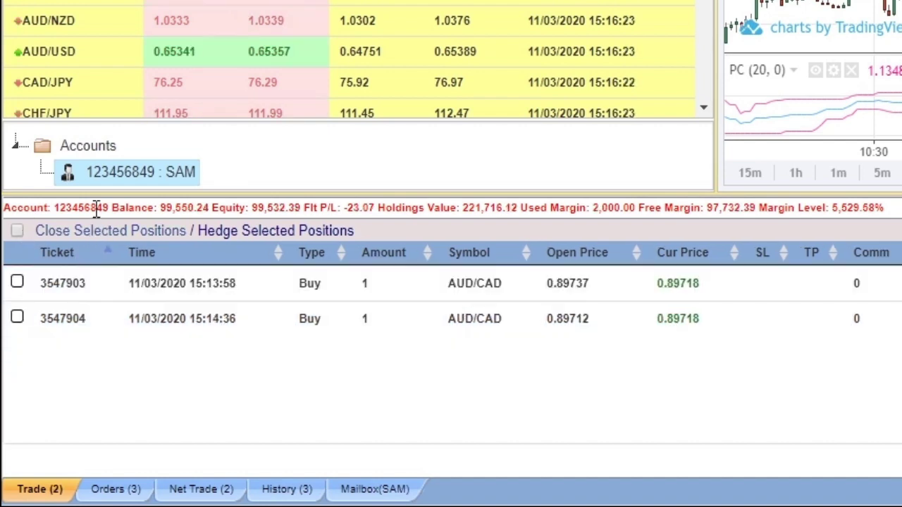
Step: Hedge buy positions 3547903 and 3547904, then close all four remaining positions
click(18, 282)
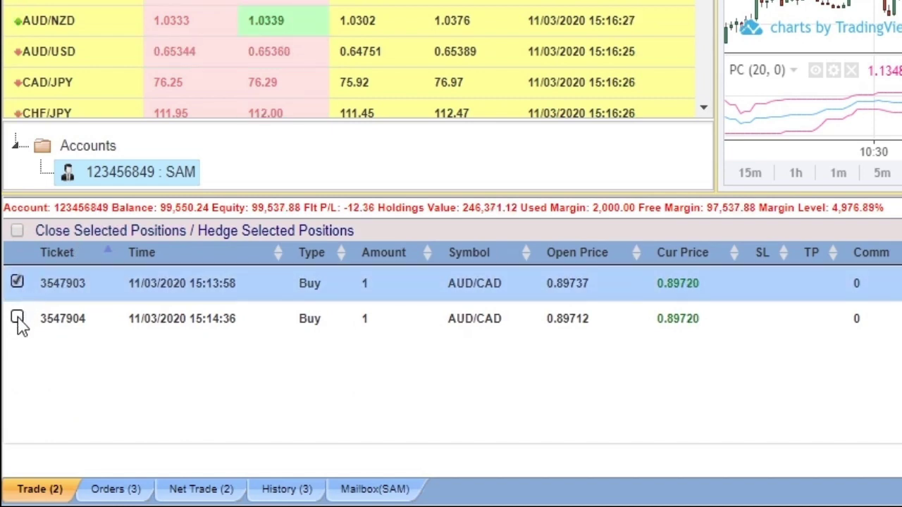
click(18, 319)
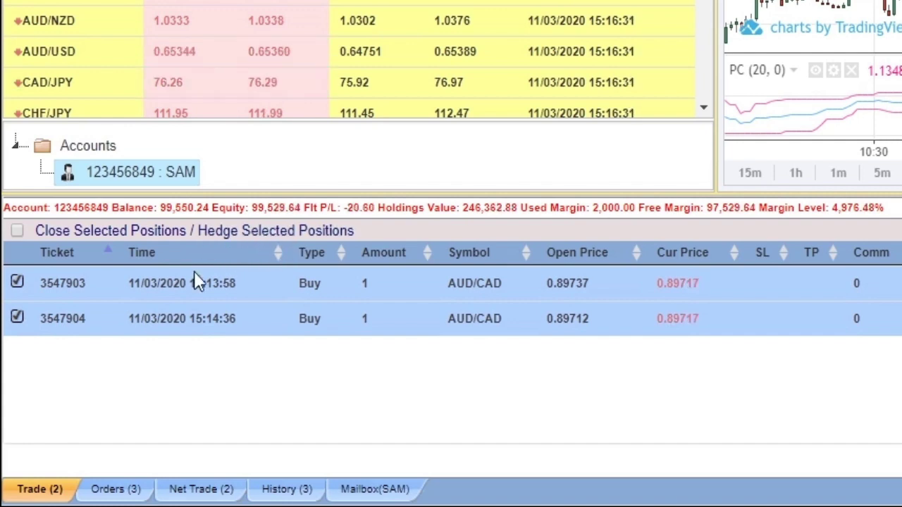
click(293, 233)
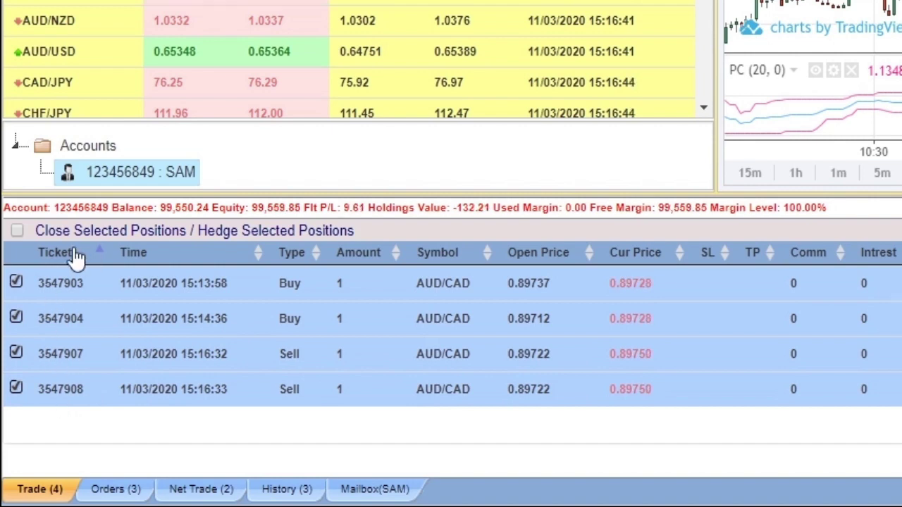
click(18, 235)
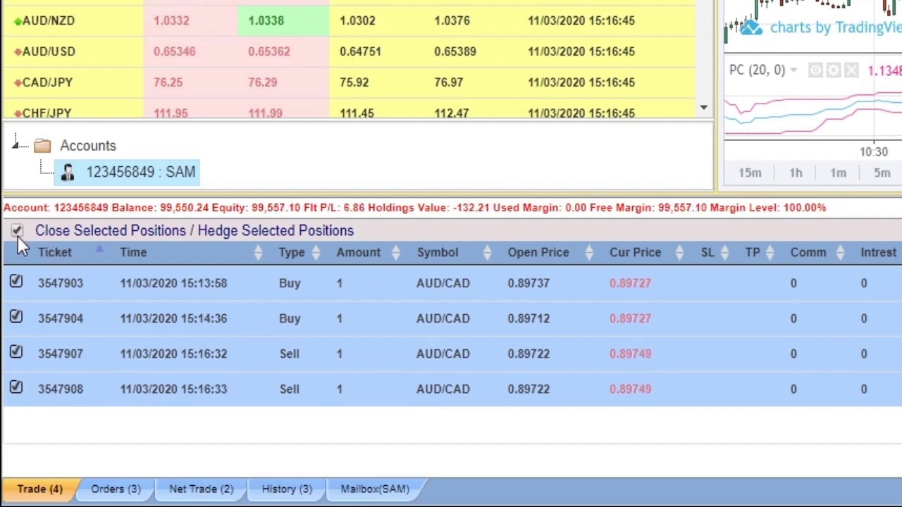
double_click(106, 232)
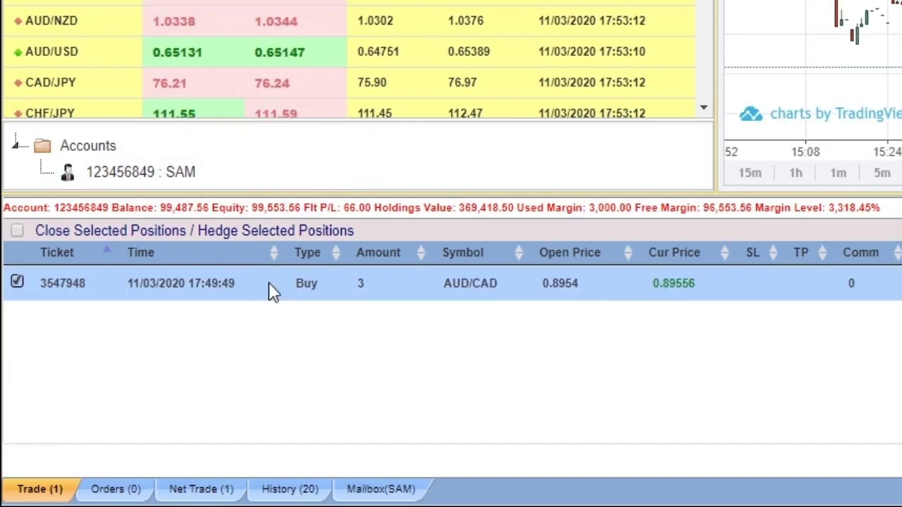
Step: Place S/L 0.89355 and a raised T/P on 2 lots of position 3547948, then review pending orders
right_click(269, 284)
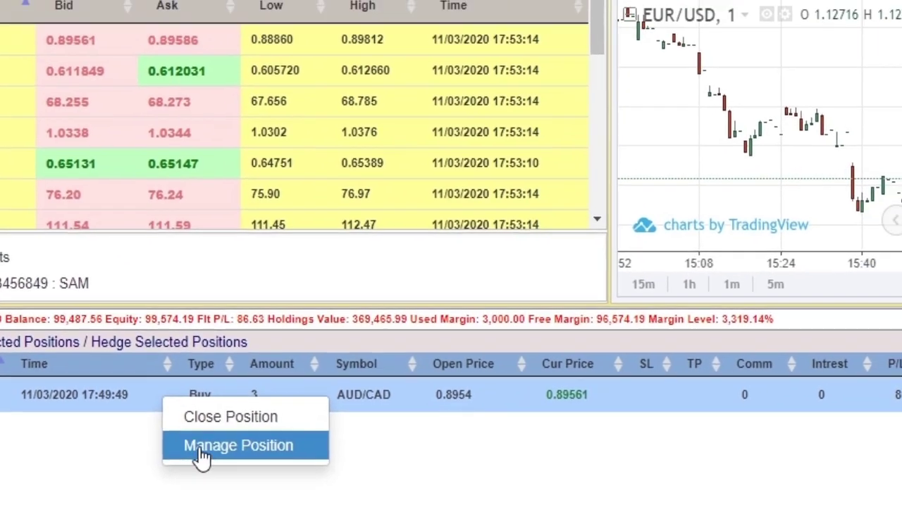
click(252, 391)
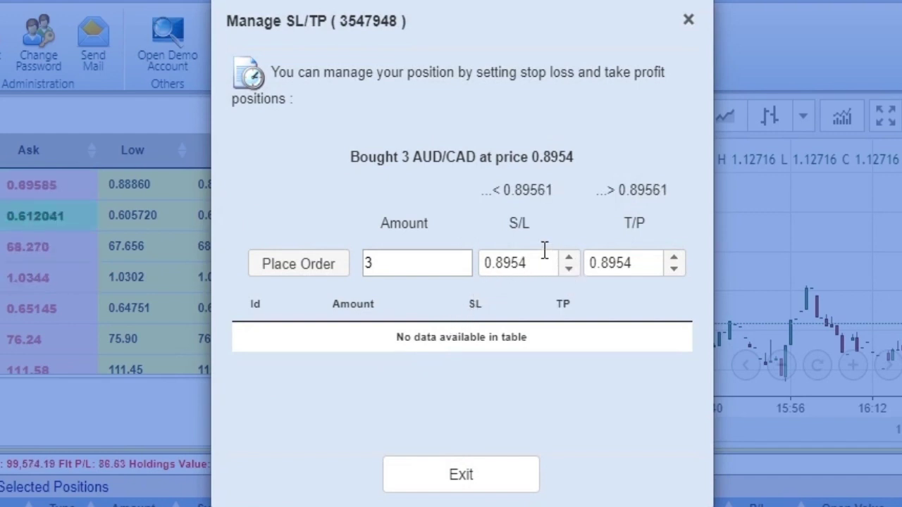
click(570, 271)
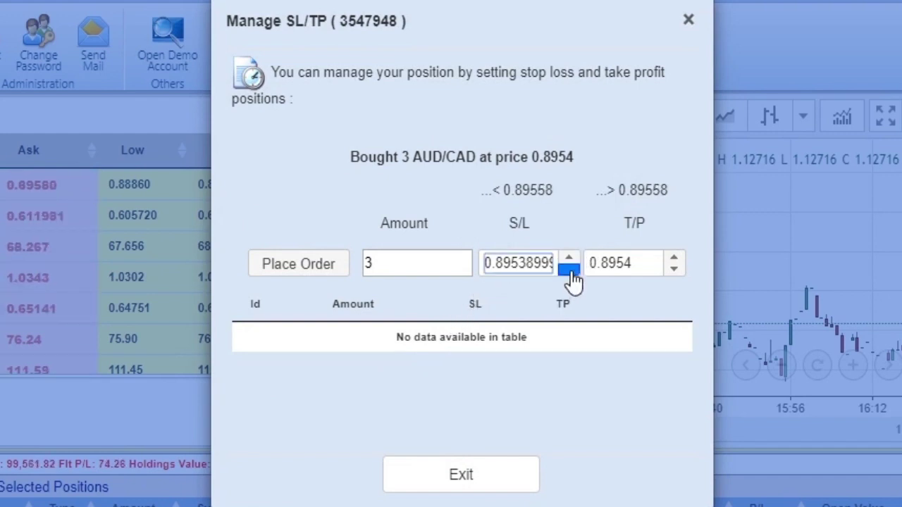
drag(572, 281, 572, 281)
click(370, 265)
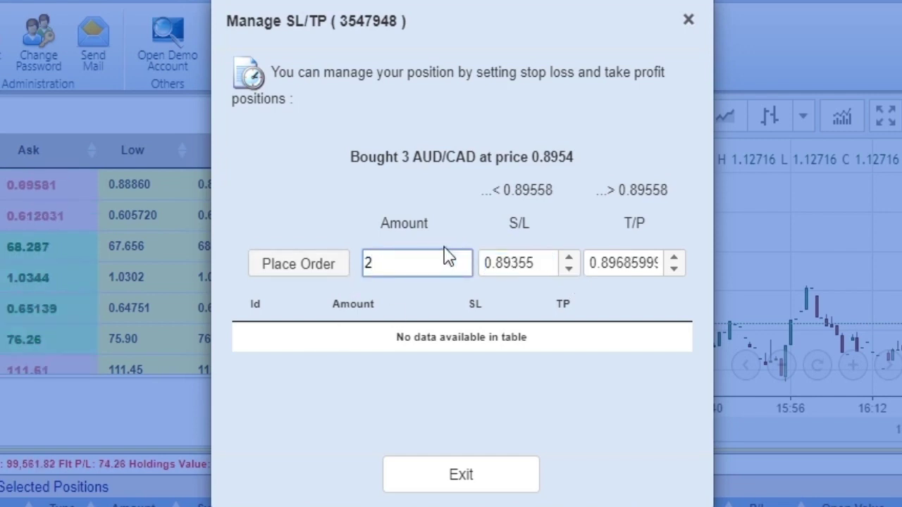
click(293, 262)
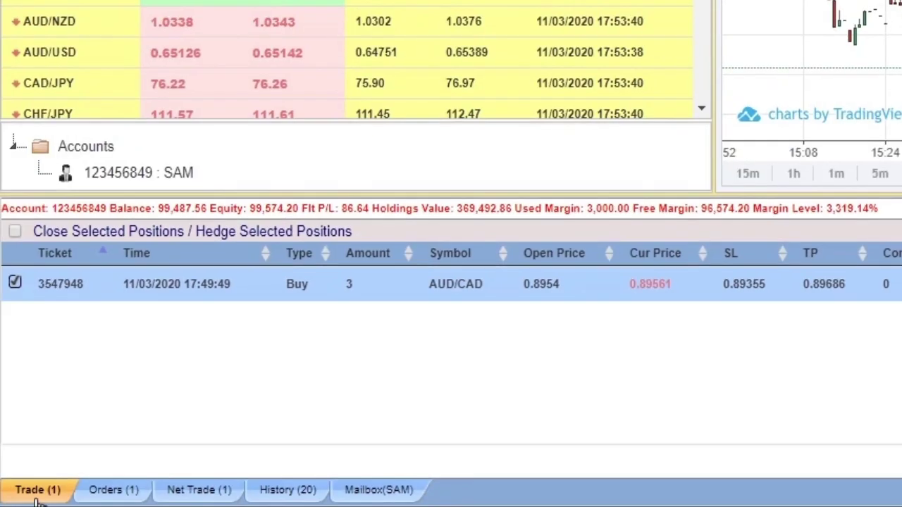
click(125, 493)
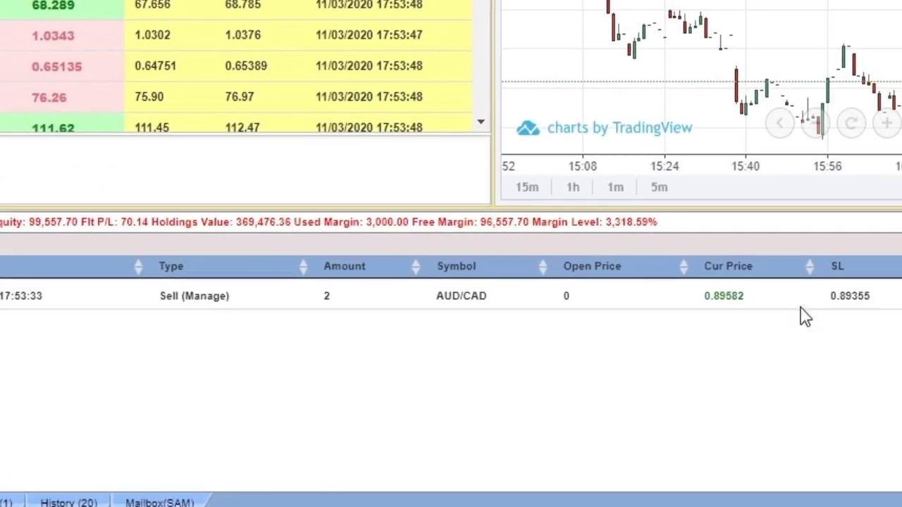
click(56, 318)
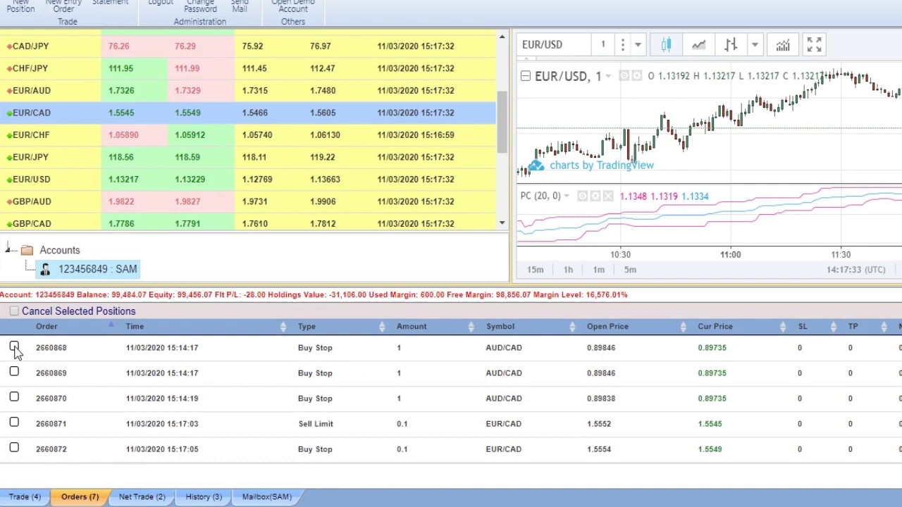
Step: Cancel pending orders 2660868 and 2660869 together
click(14, 346)
click(14, 371)
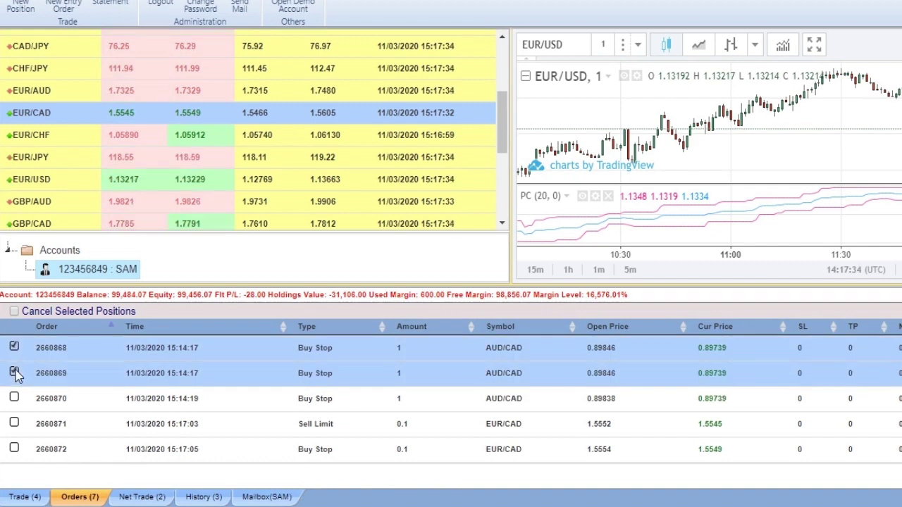
click(68, 313)
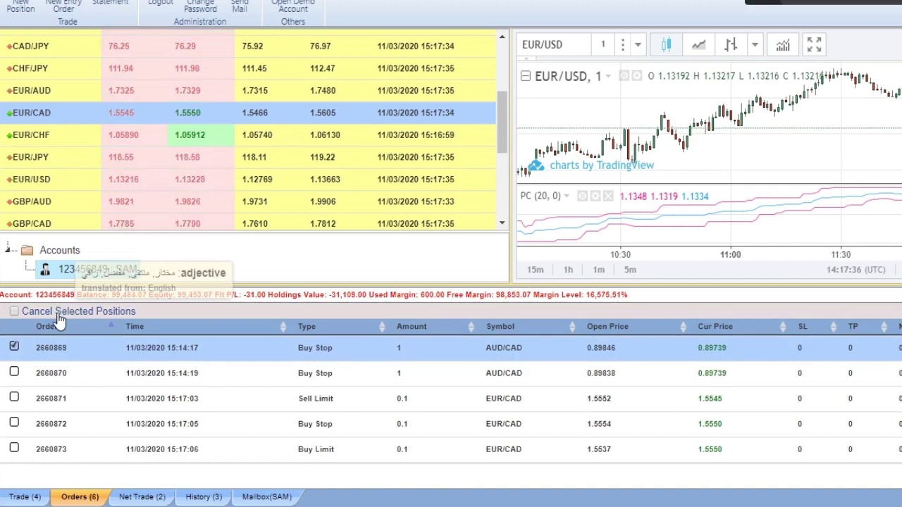
click(14, 312)
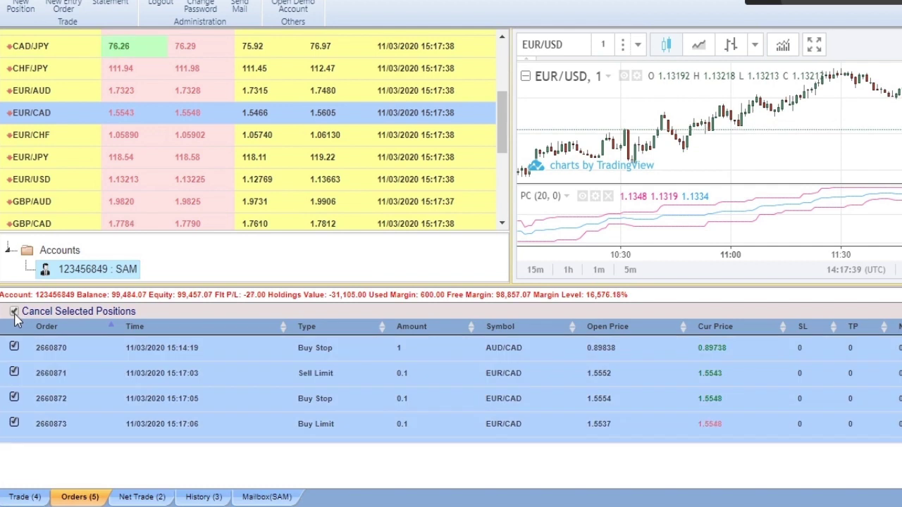
click(25, 354)
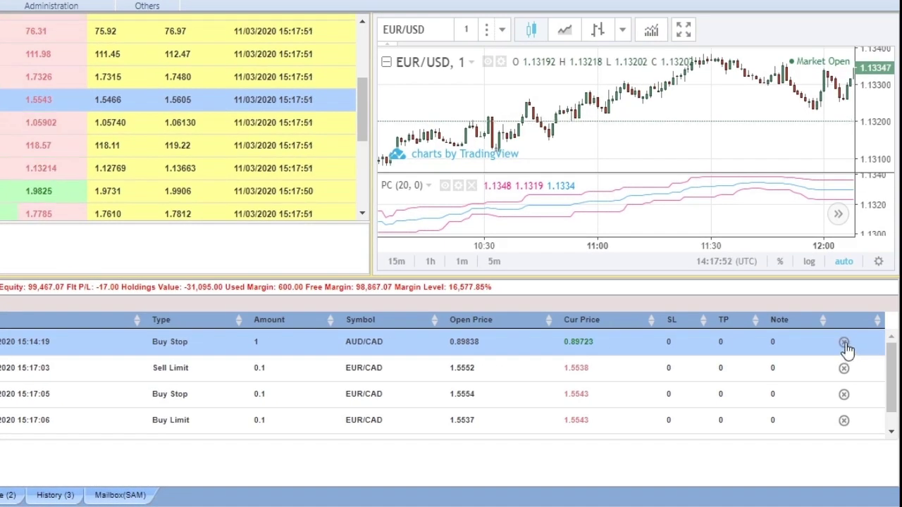
Step: Cancel the four remaining EUR/CAD pending orders one by one and view net trades
click(844, 368)
click(844, 369)
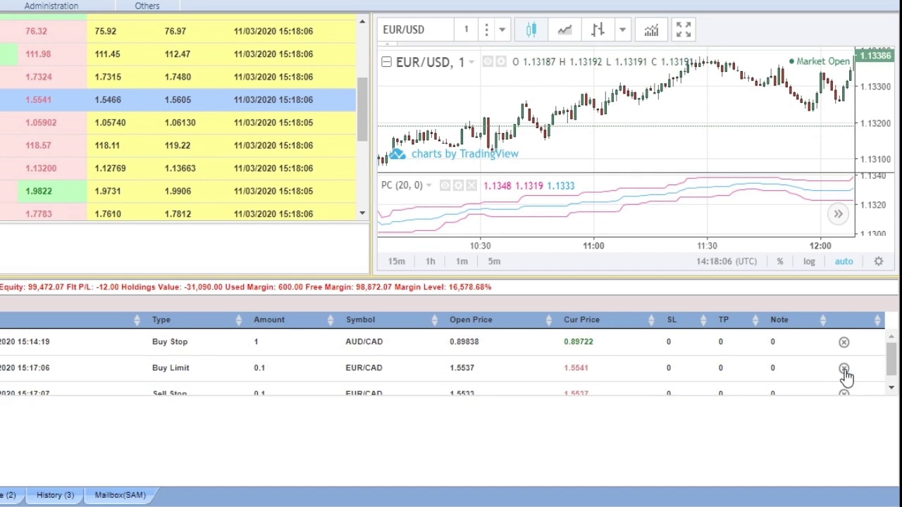
click(843, 368)
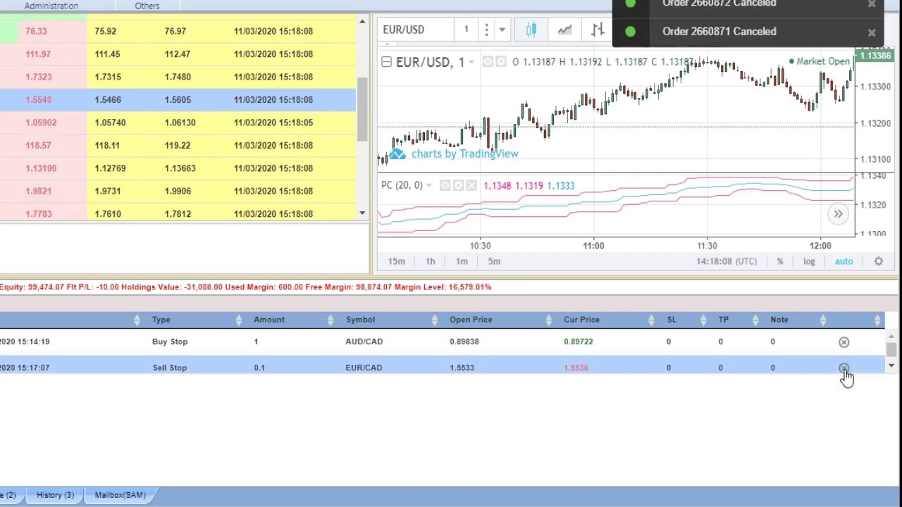
click(843, 368)
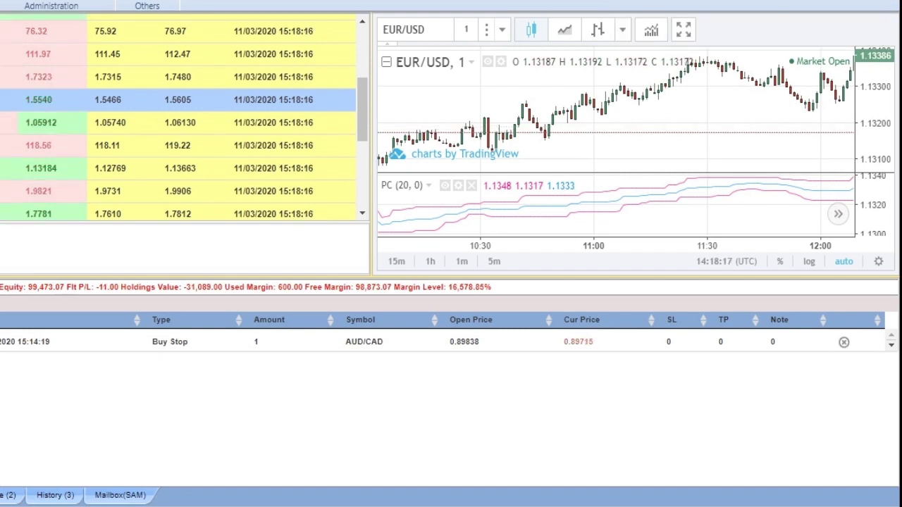
click(8, 495)
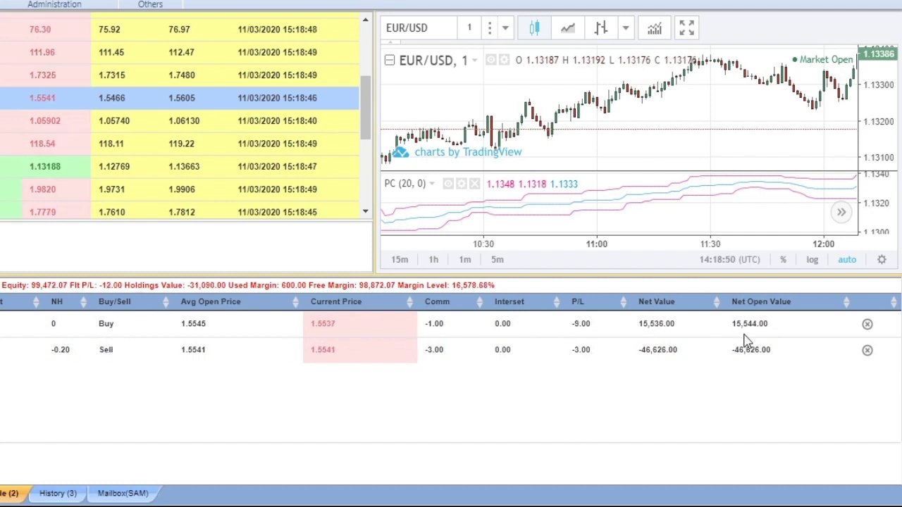
Step: Close the EUR/CAD Buy and Sell net positions, leaving the Net Trade list empty
click(868, 326)
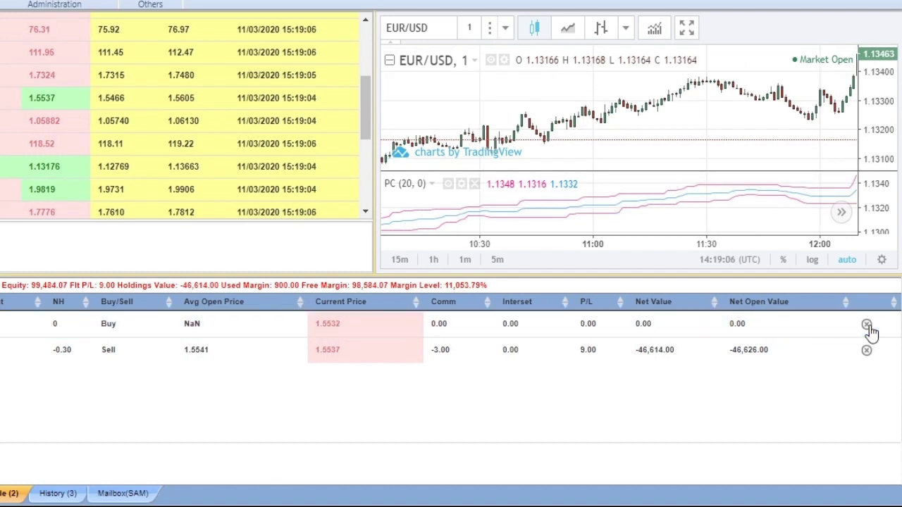
click(867, 352)
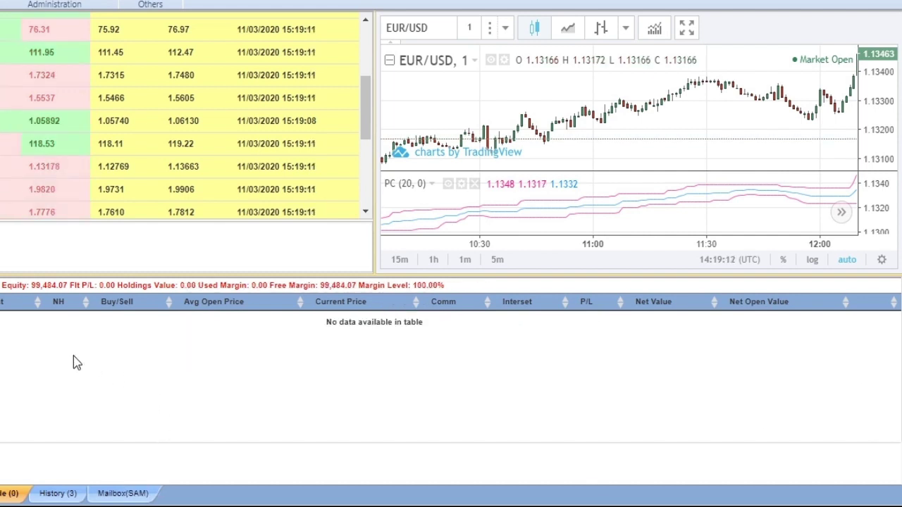
Step: Limit the trade history to the Last Day period
click(51, 494)
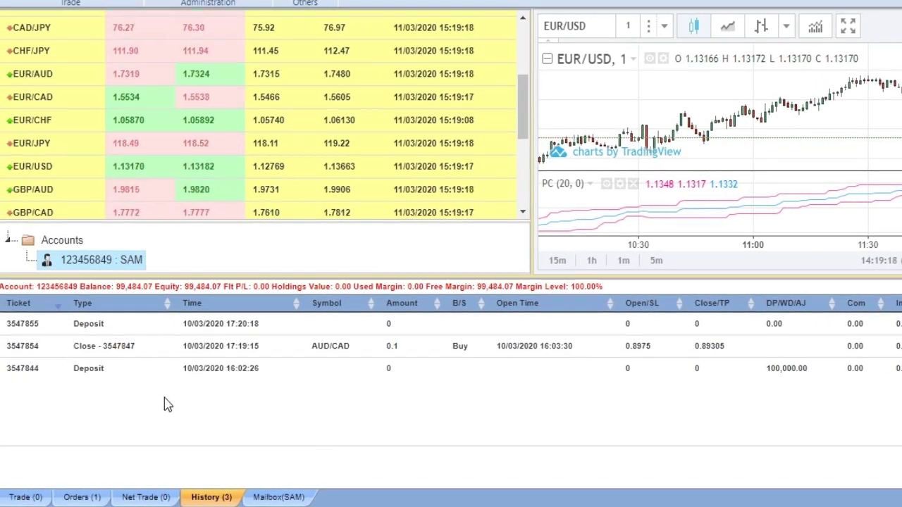
click(37, 499)
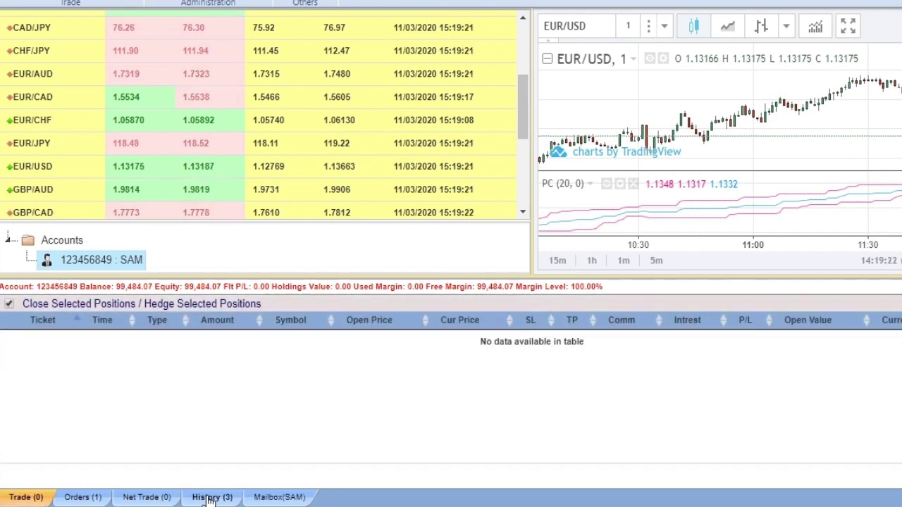
click(209, 499)
right_click(206, 406)
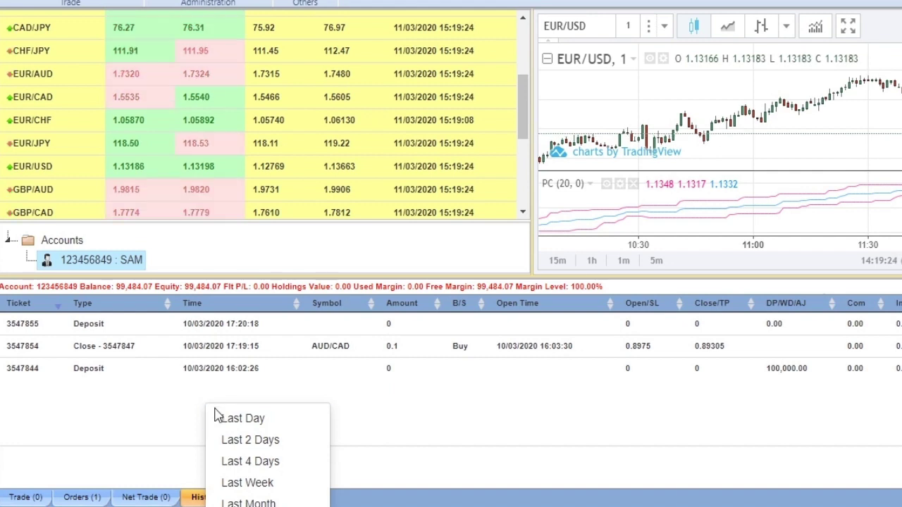
click(220, 418)
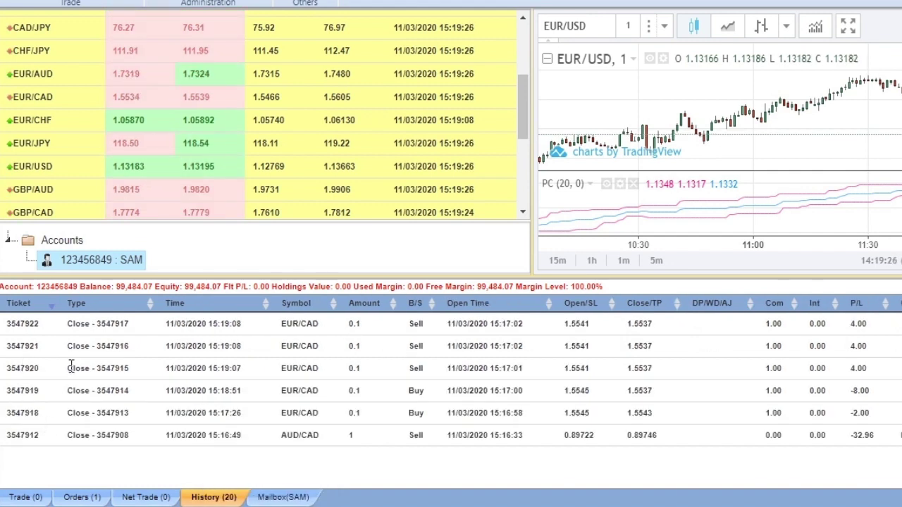
Step: Select the latest closed EUR/CAD trade and check the period options, leaving them unchanged
click(111, 326)
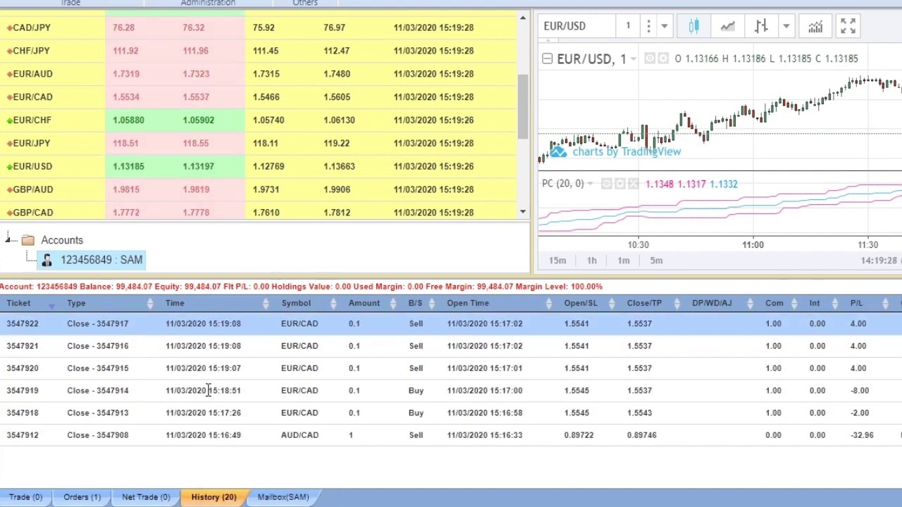
scroll(113, 400, down, 3)
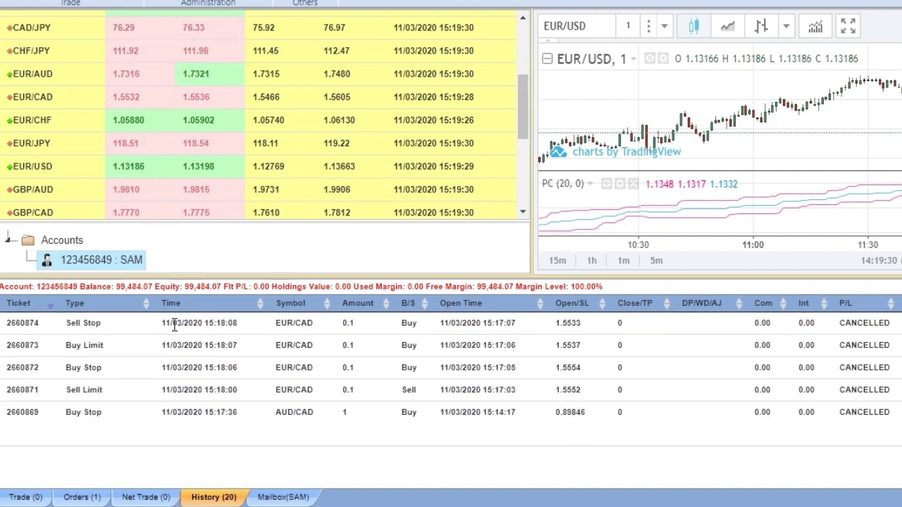
right_click(174, 328)
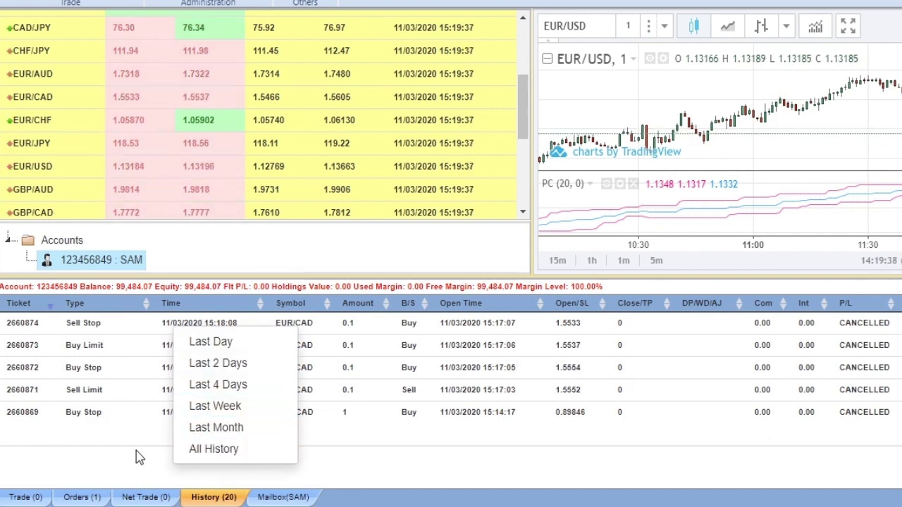
click(112, 466)
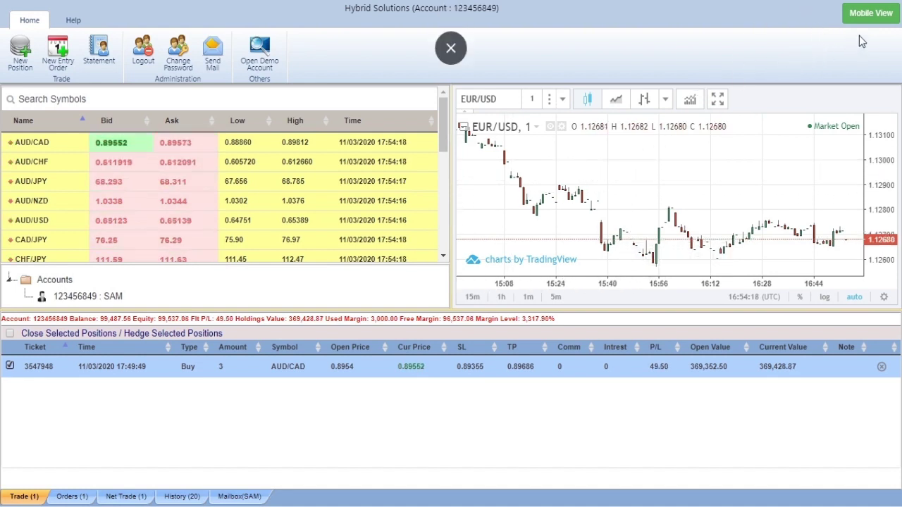
Step: Switch to the mobile layout, emulating a Pixel 2 phone
click(871, 13)
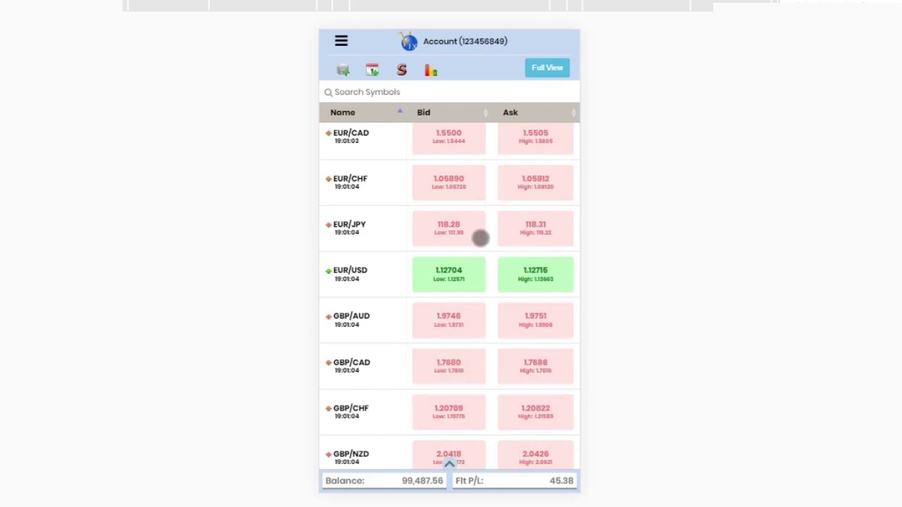
drag(435, 322, 415, 428)
drag(367, 467, 374, 338)
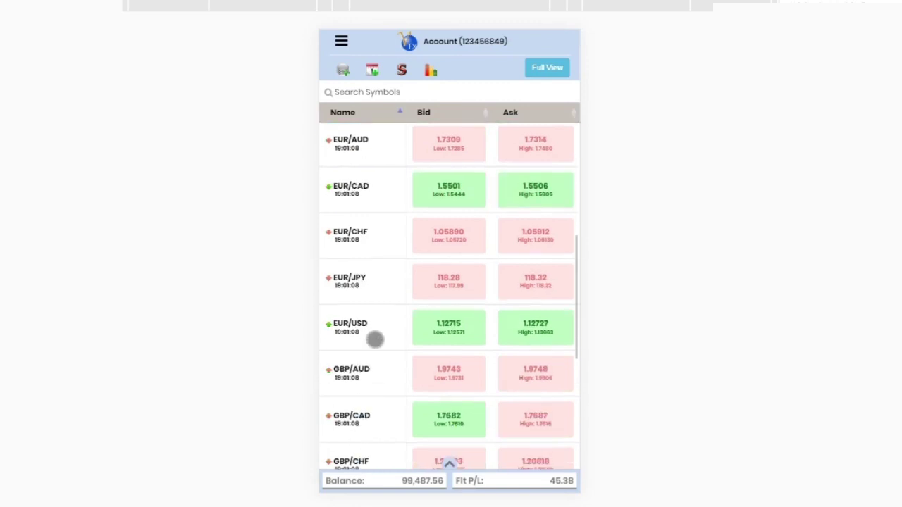
click(371, 2)
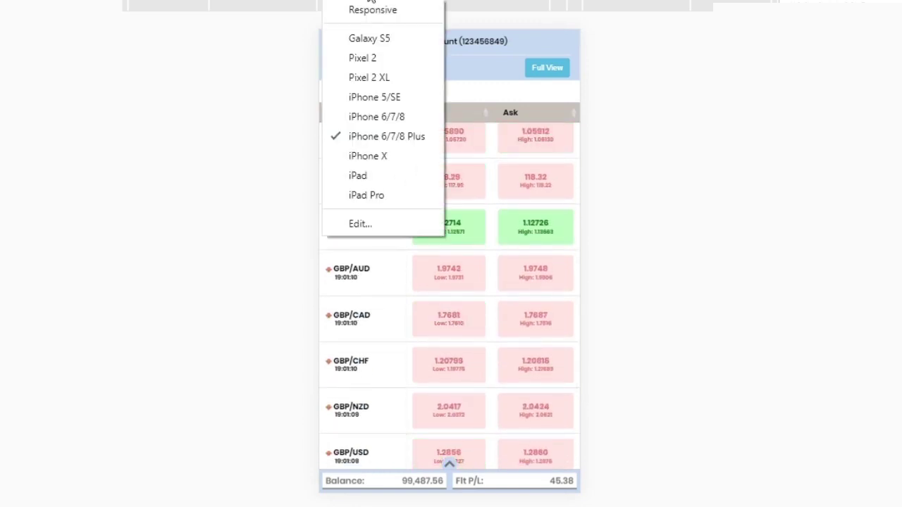
click(372, 58)
Step: Select the CHF/JPY quote in Market Watch, then open the side navigation menu
drag(508, 284, 497, 160)
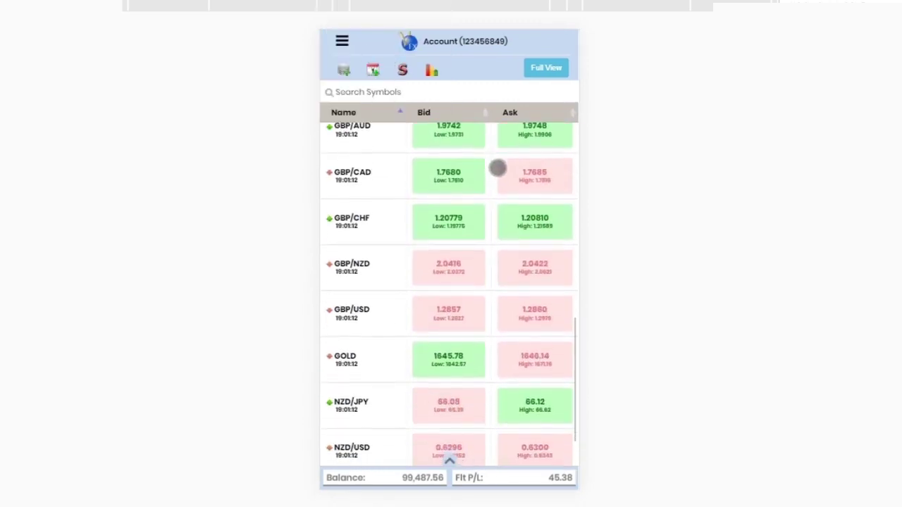
scroll(437, 185, up, 5)
drag(437, 195, 458, 279)
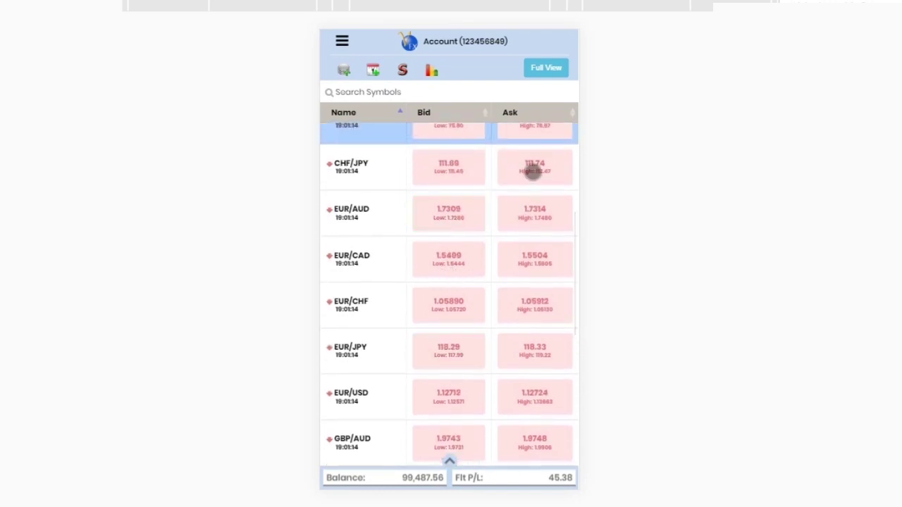
click(535, 165)
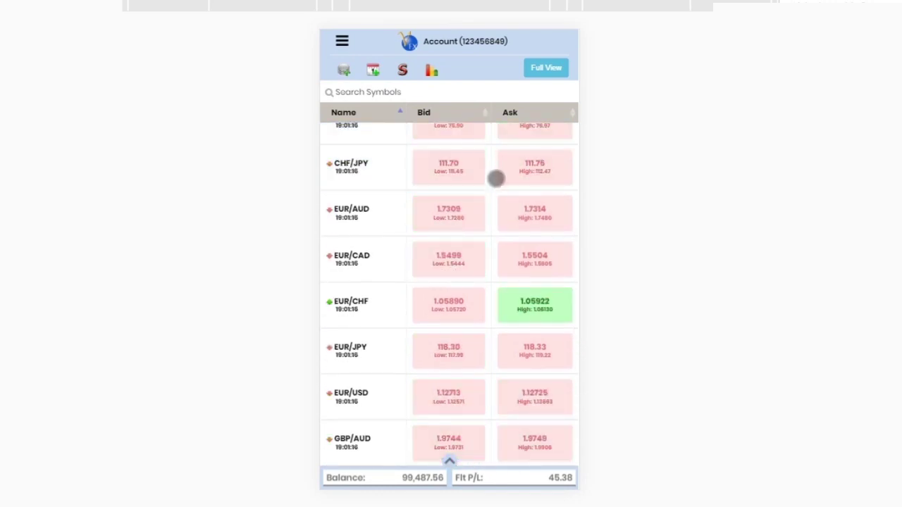
click(435, 180)
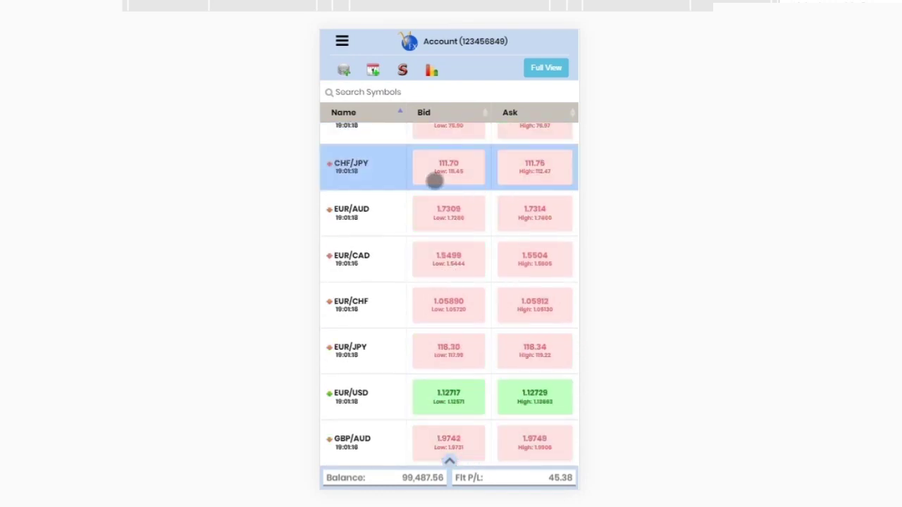
click(342, 41)
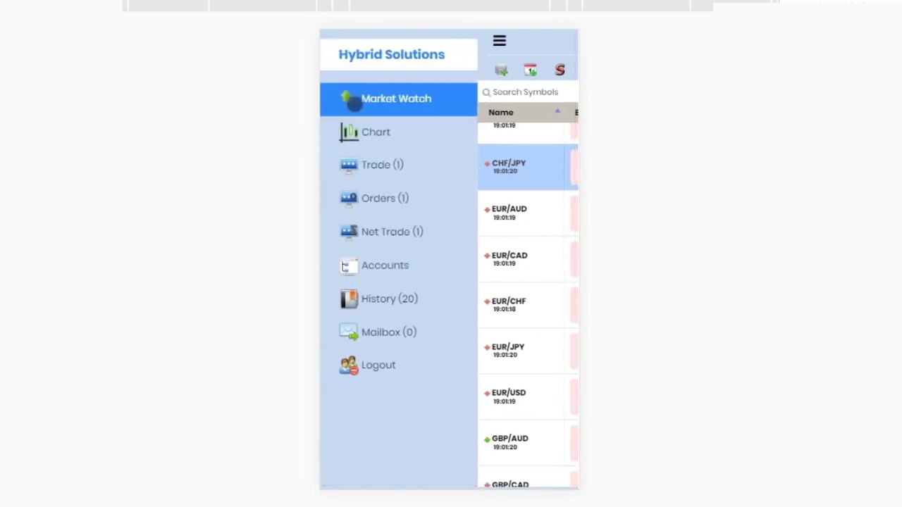